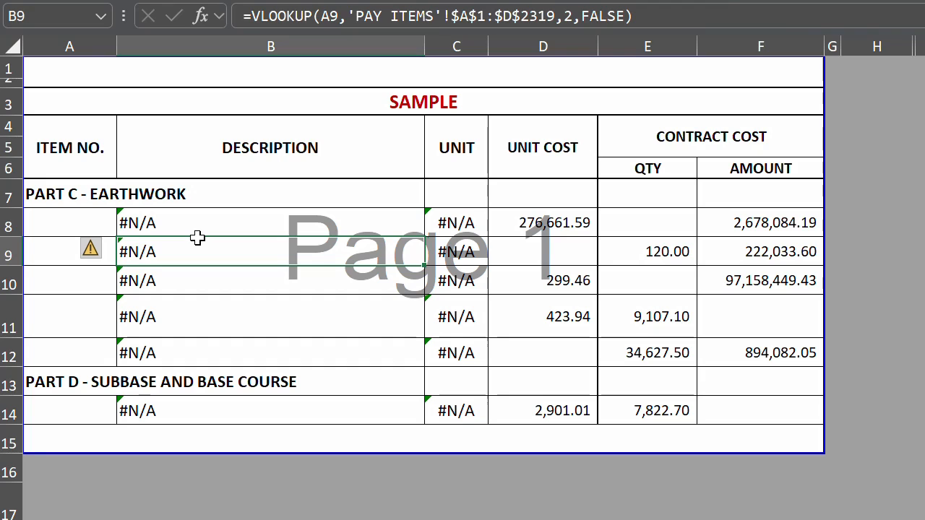
click(339, 104)
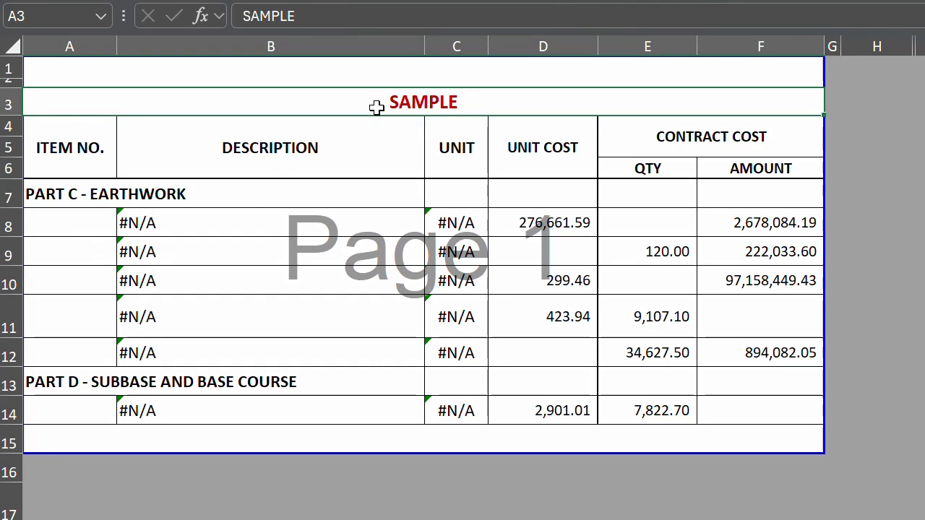
click(240, 192)
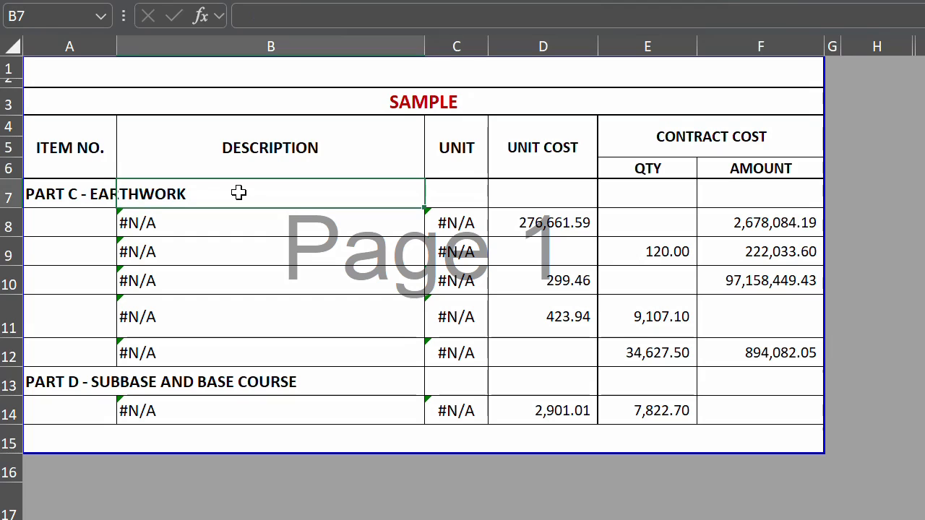
drag(77, 192, 257, 336)
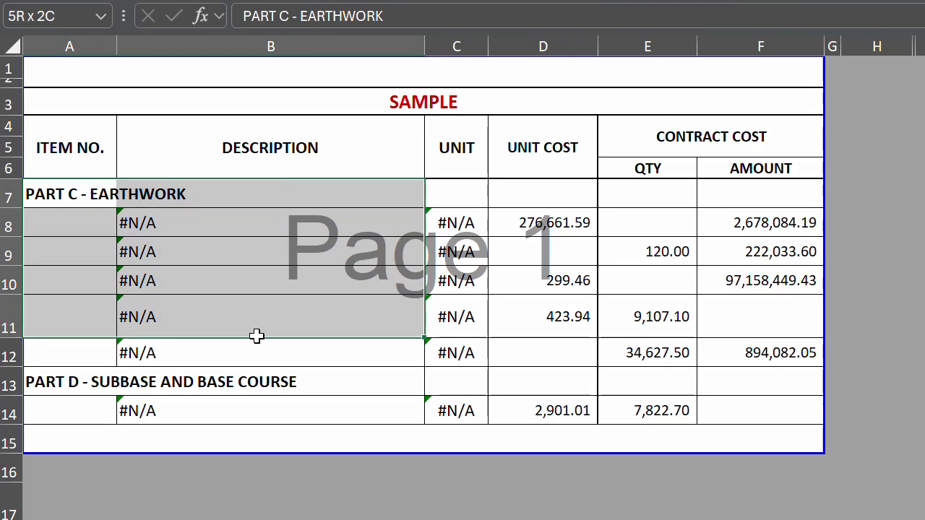
click(72, 252)
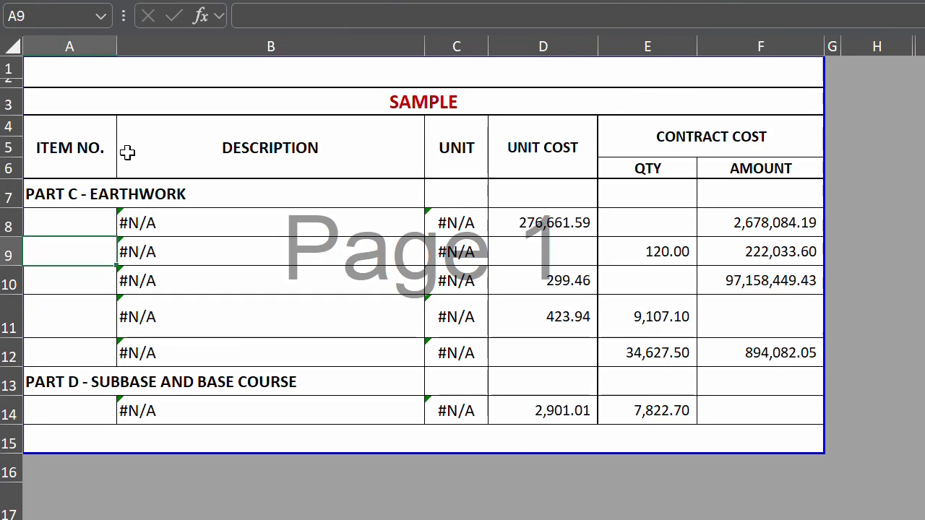
click(76, 148)
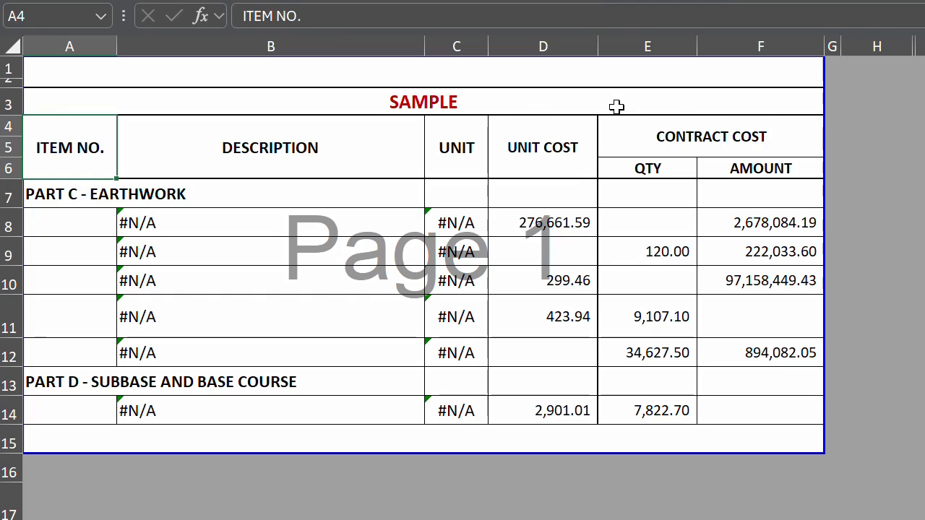
click(67, 226)
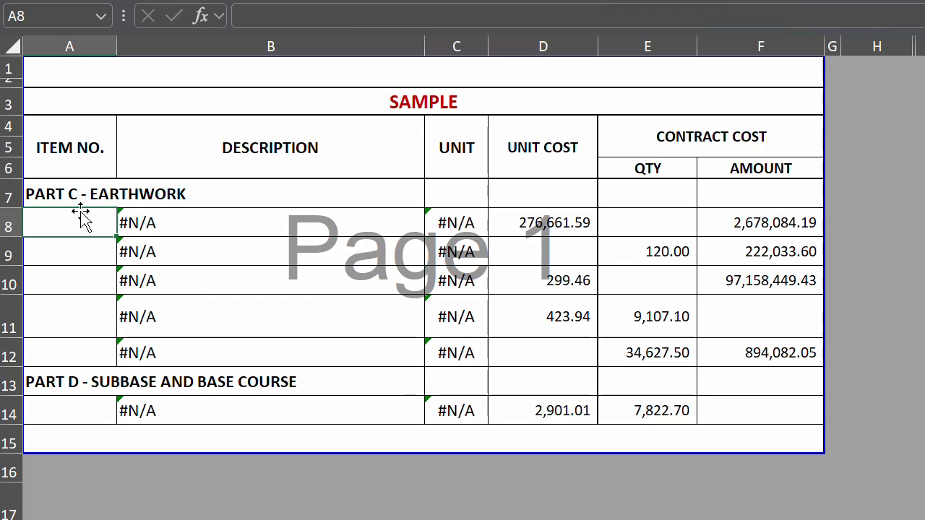
click(64, 189)
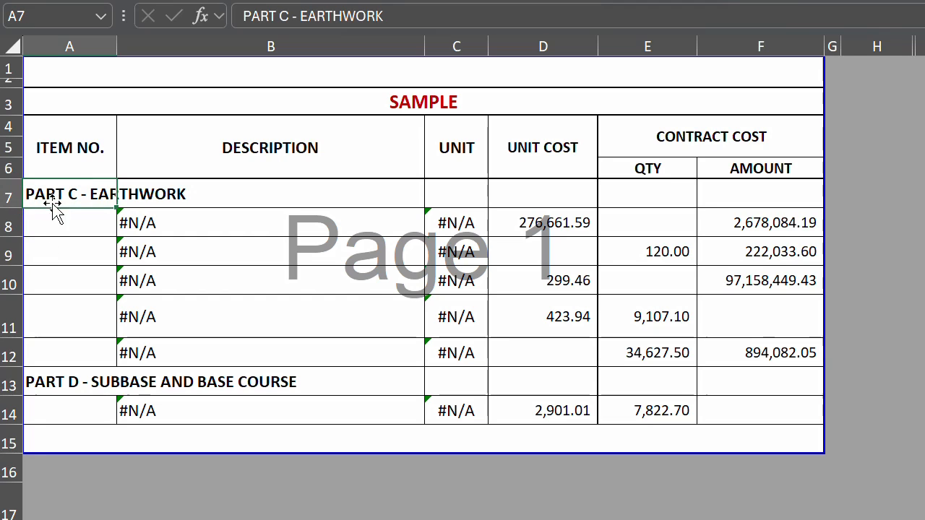
Enter item number 100(1) in cell A8, the first row under PART C - EARTHWORK
click(66, 230)
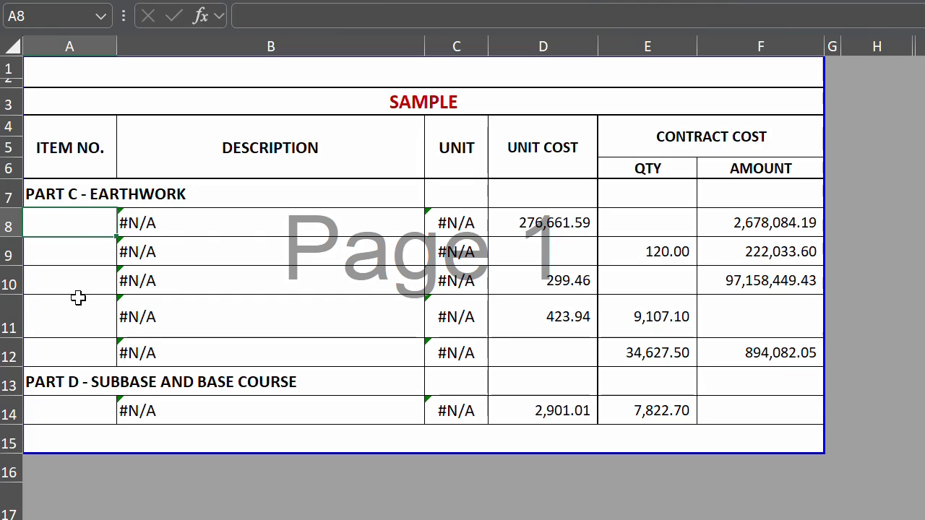
text(100)
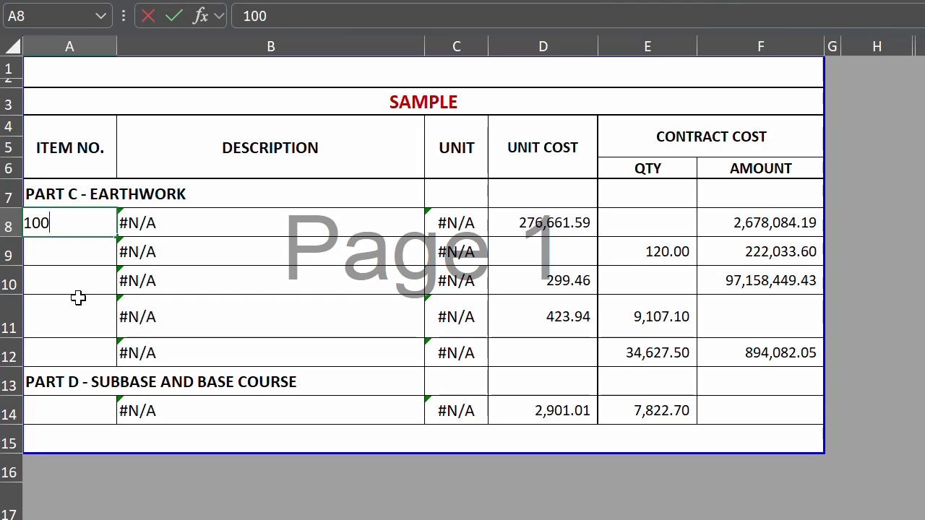
text((1))
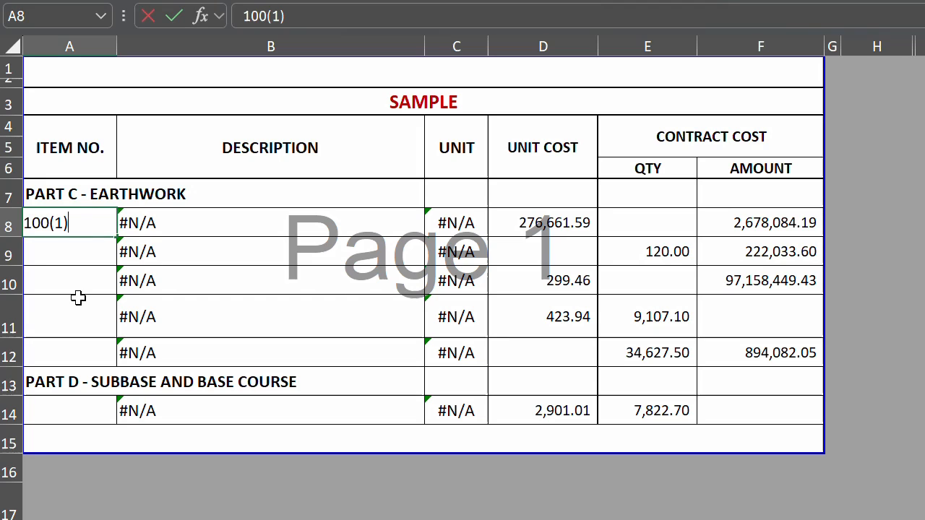
key(Return)
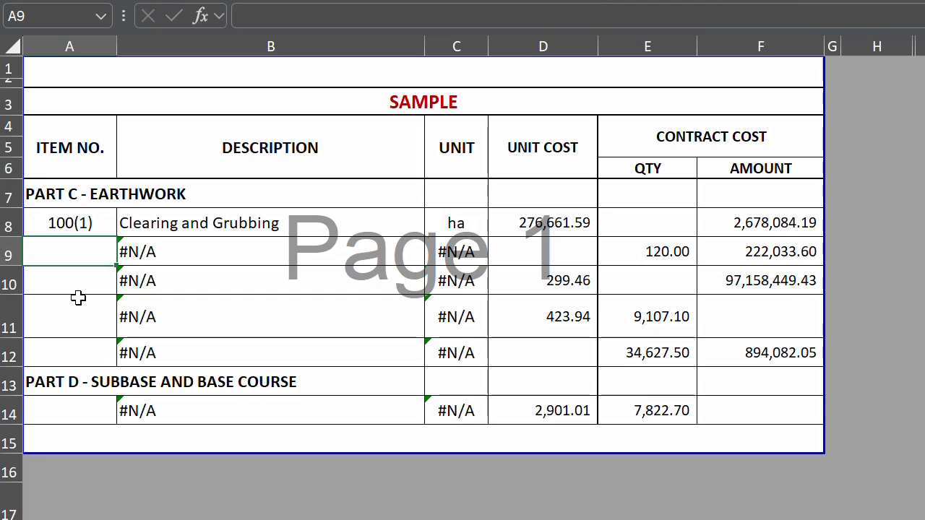
Abandon the item number entry in cell A9 and delete the whole of row 9
text(10)
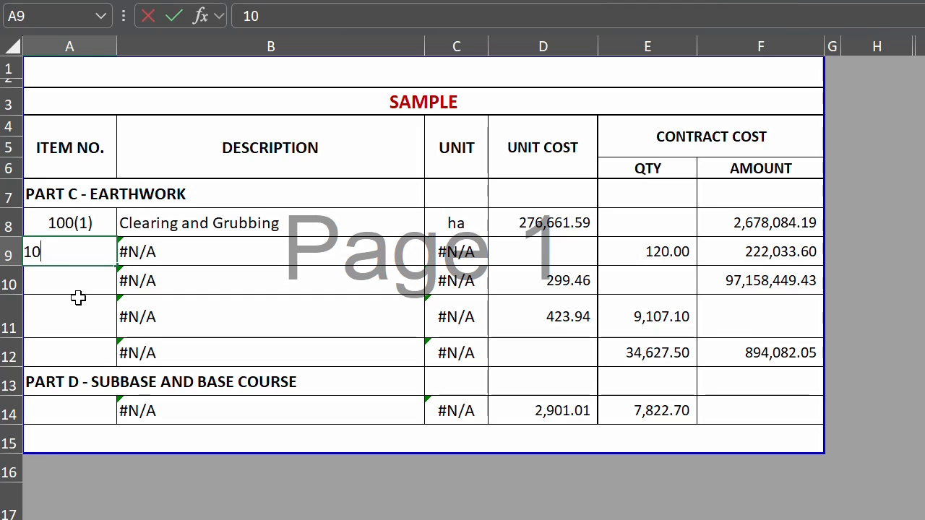
click(9, 251)
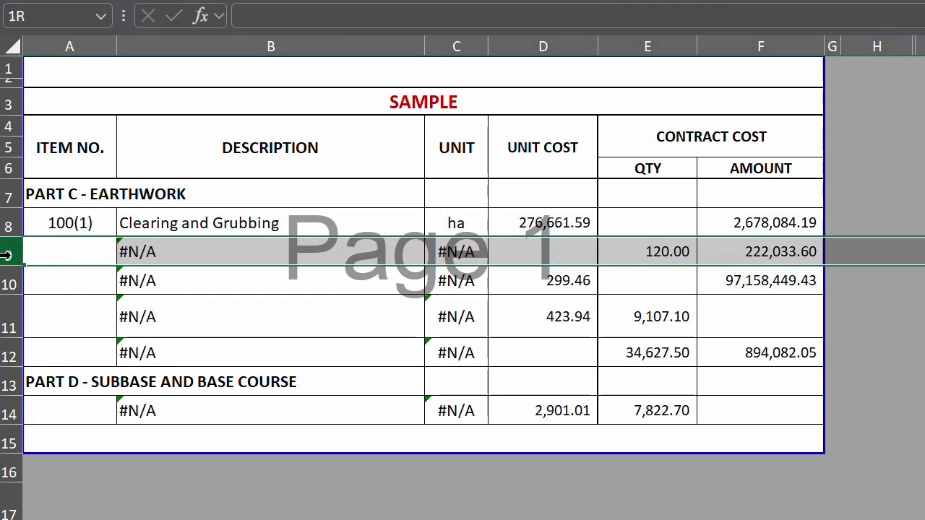
key(ctrl+minus)
Enter item number 102(2) in cell A9 and 104(1)a in cell A10 of the Earthwork section
click(80, 253)
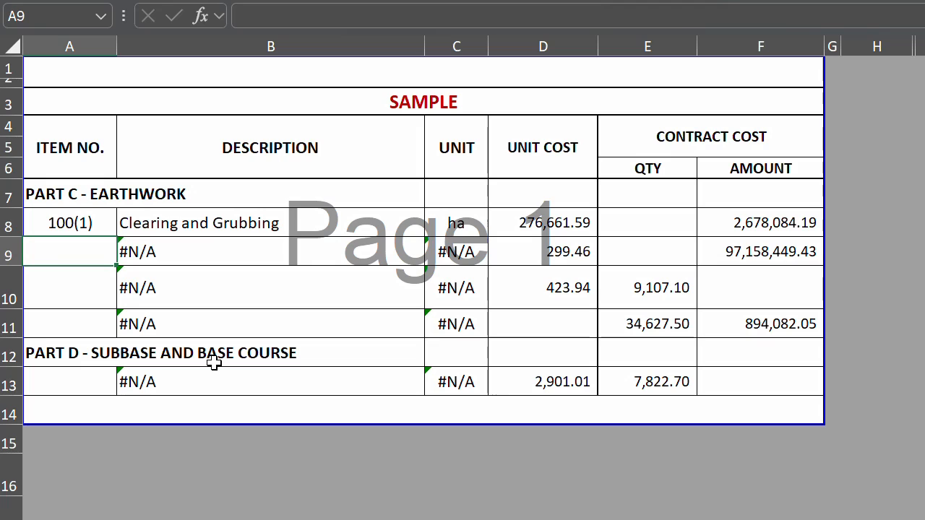
text(102(2)_)
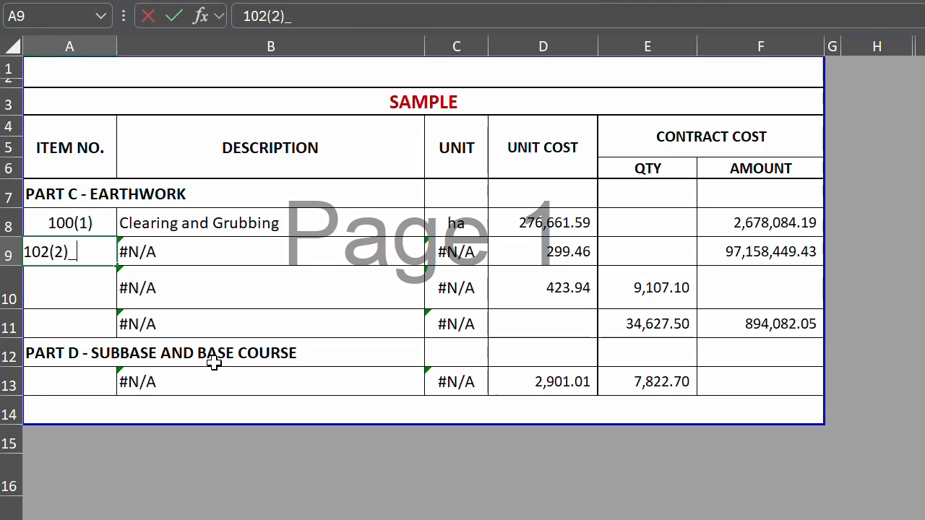
key(Return)
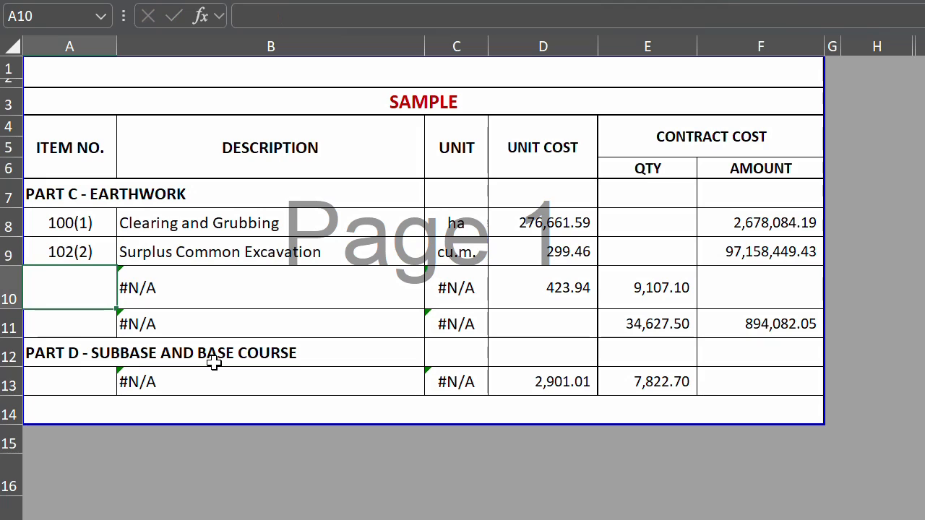
text(1)
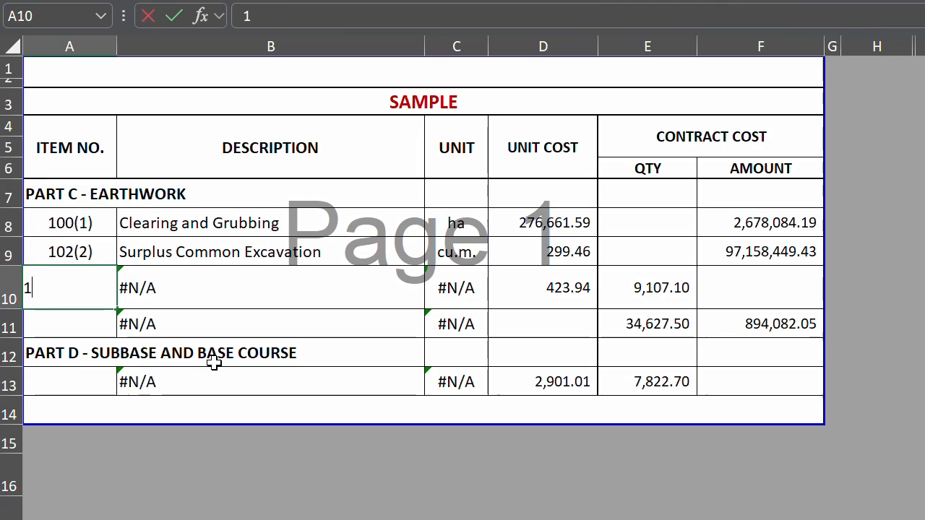
text(04(1))
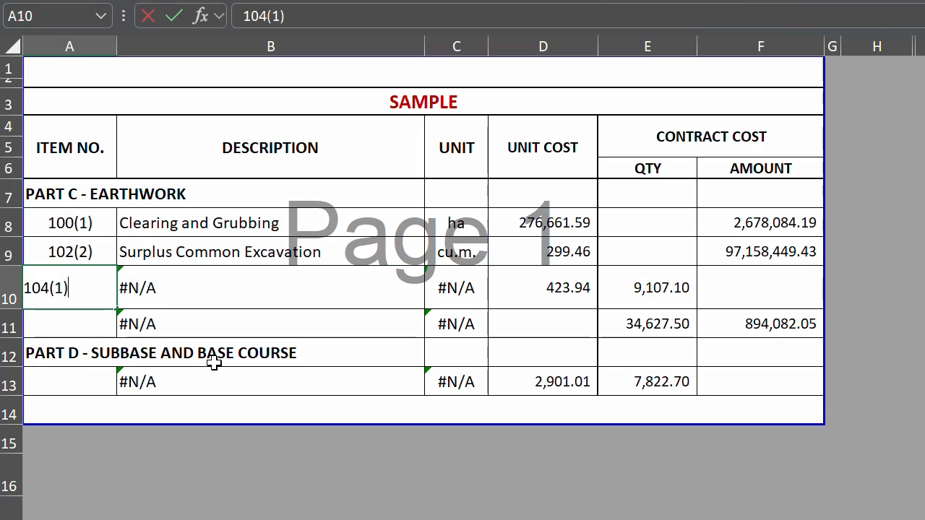
text(a)
key(Return)
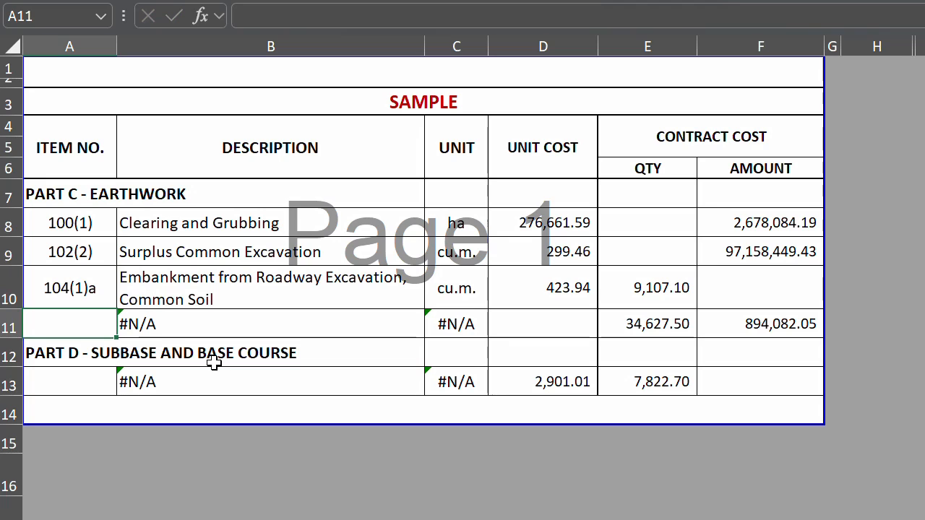
Enter item number 105(1)a in cell A11 and 200(1) in cell A13 under PART D - SUBBASE AND BASE COURSE
text(105(1))
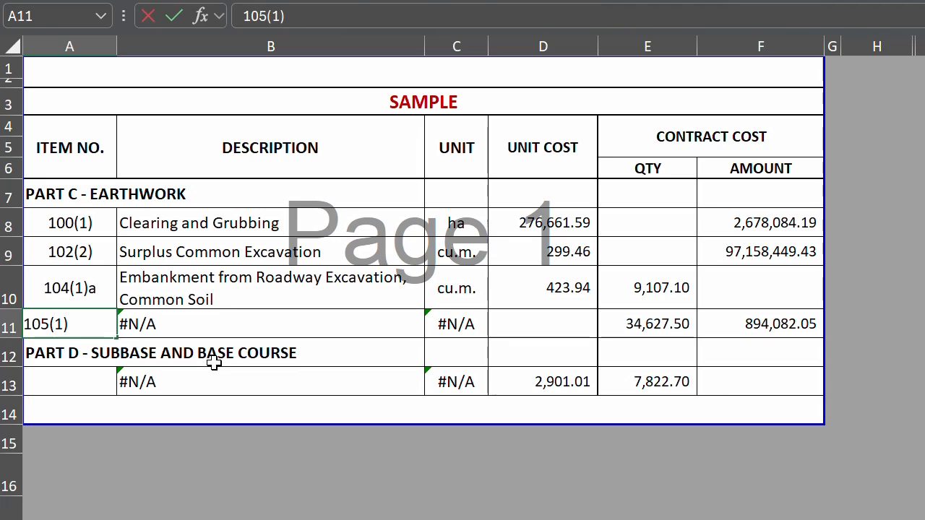
text(a)
key(Return)
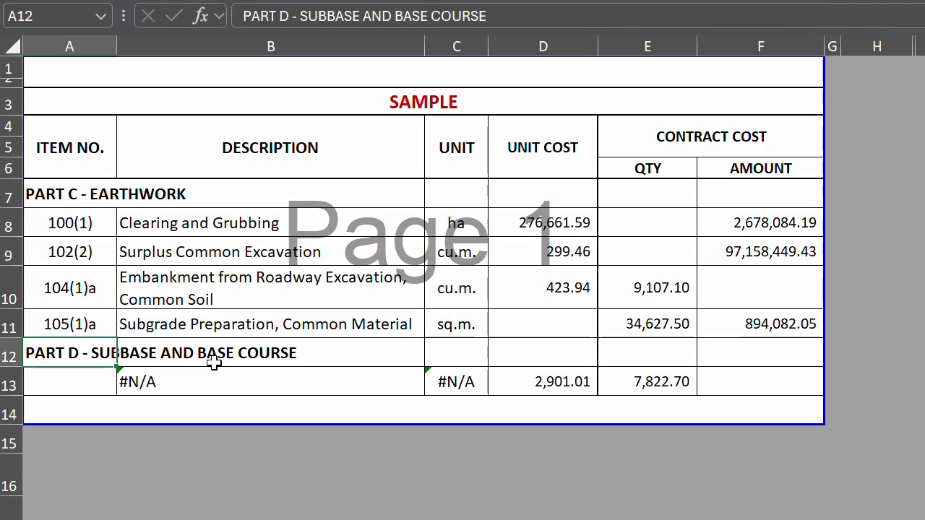
key(Return)
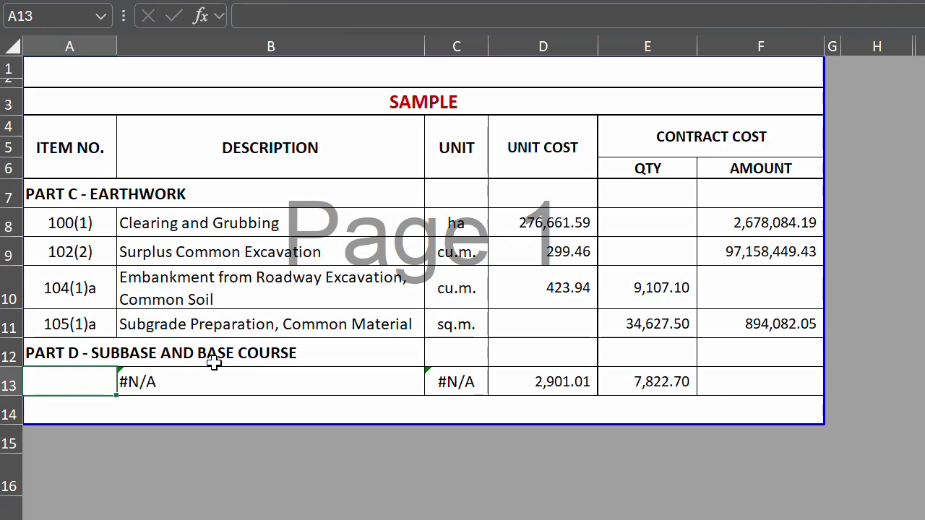
text(200(1))
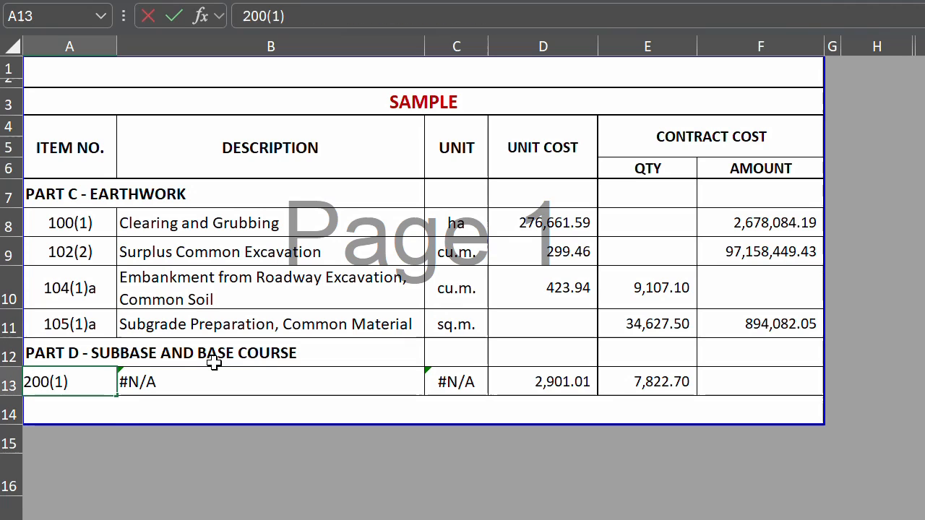
key(Return)
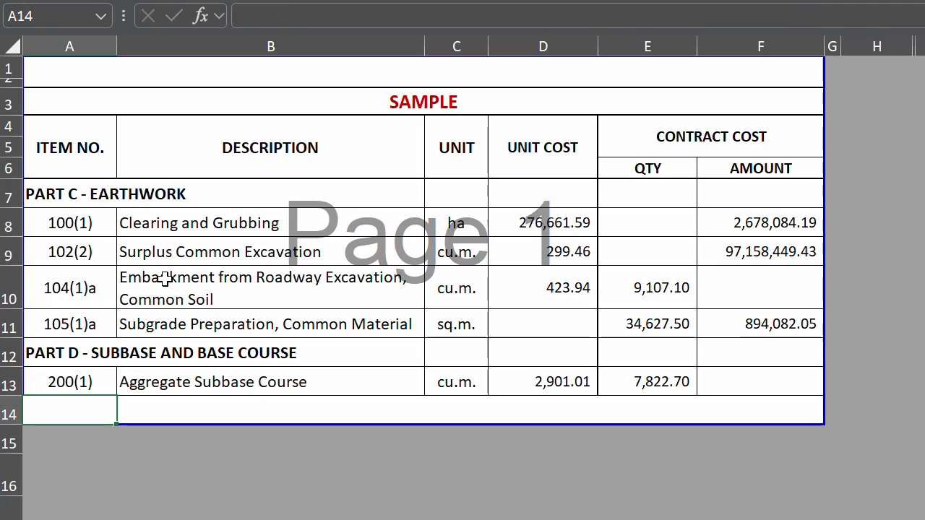
Examine the VLOOKUP formula in description cell B8 and the item number cell it refers to
click(86, 224)
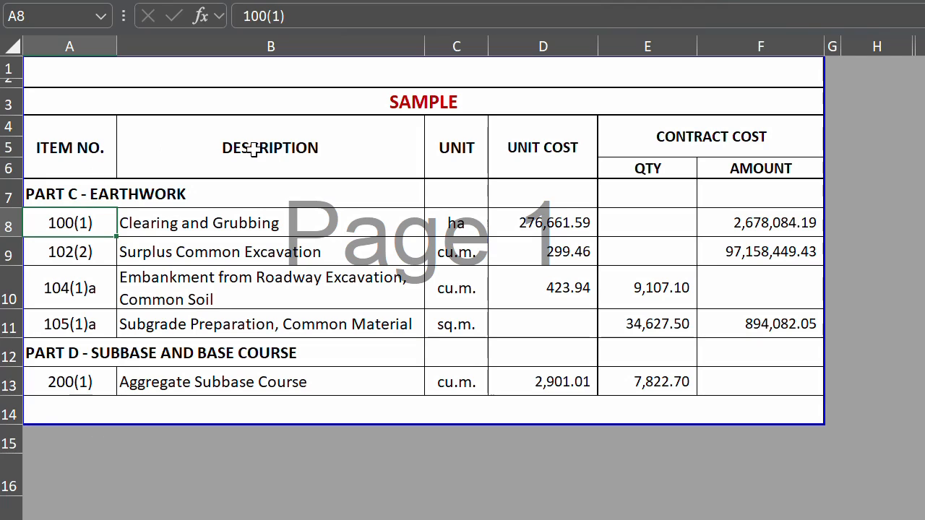
click(442, 148)
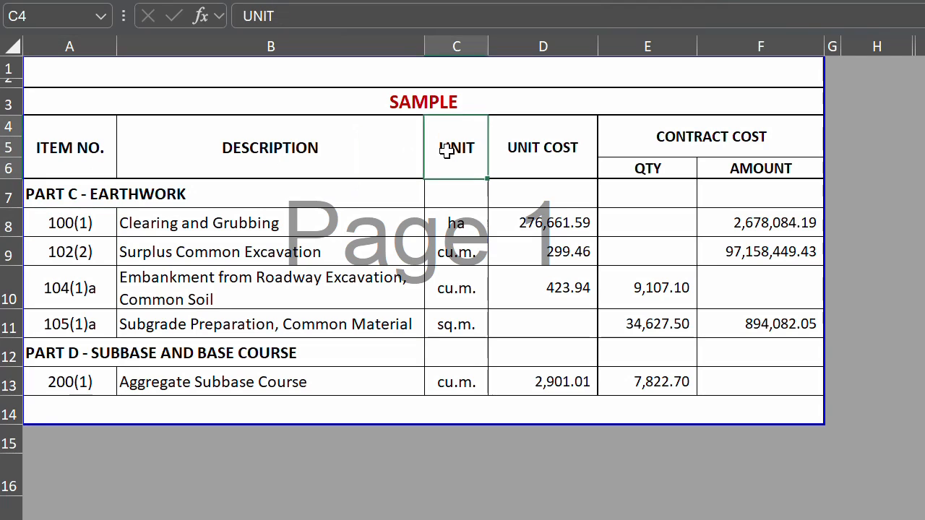
click(334, 152)
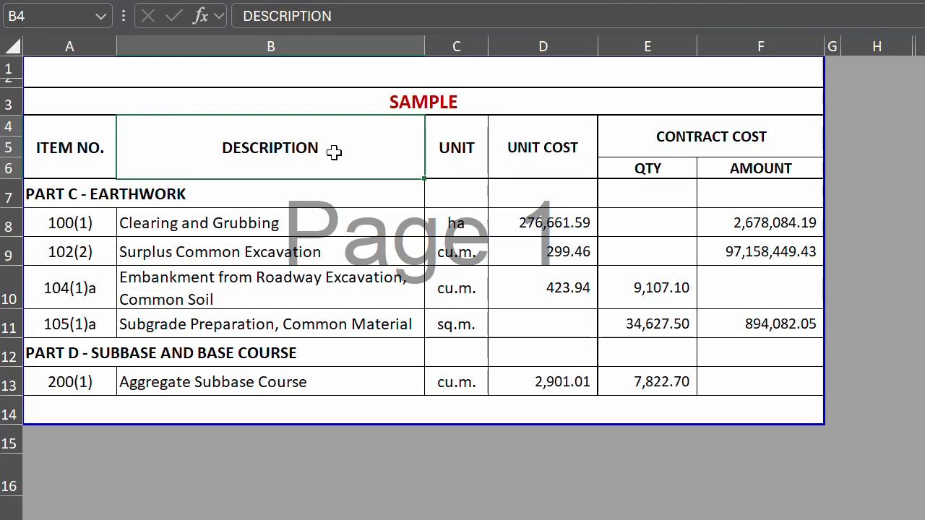
click(159, 224)
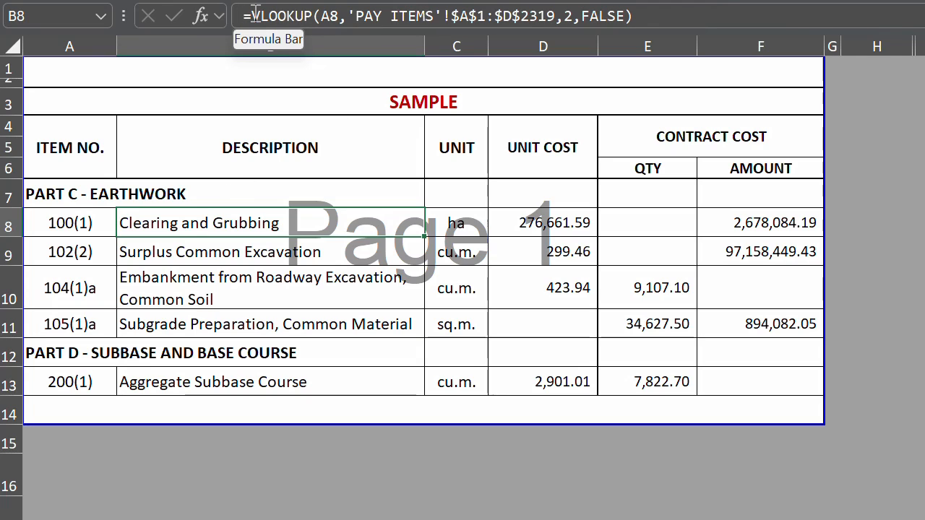
click(325, 15)
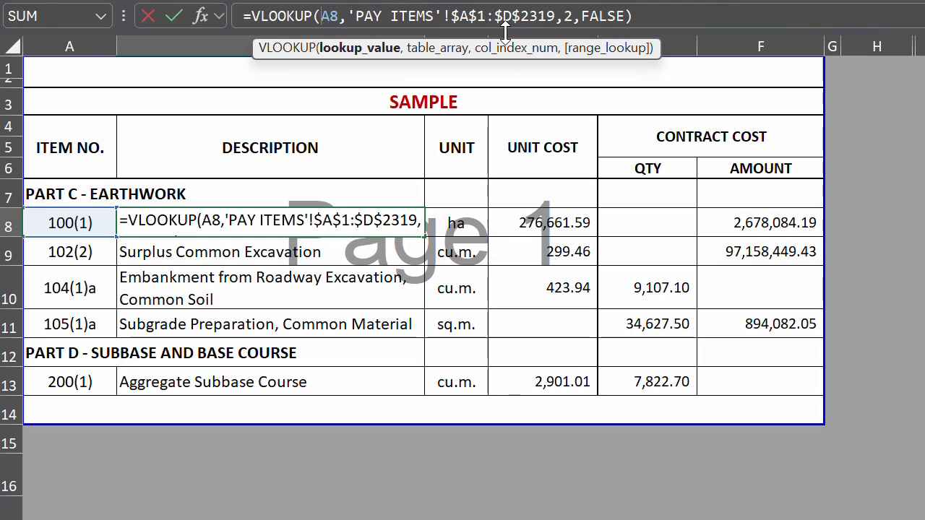
key(Return)
click(94, 225)
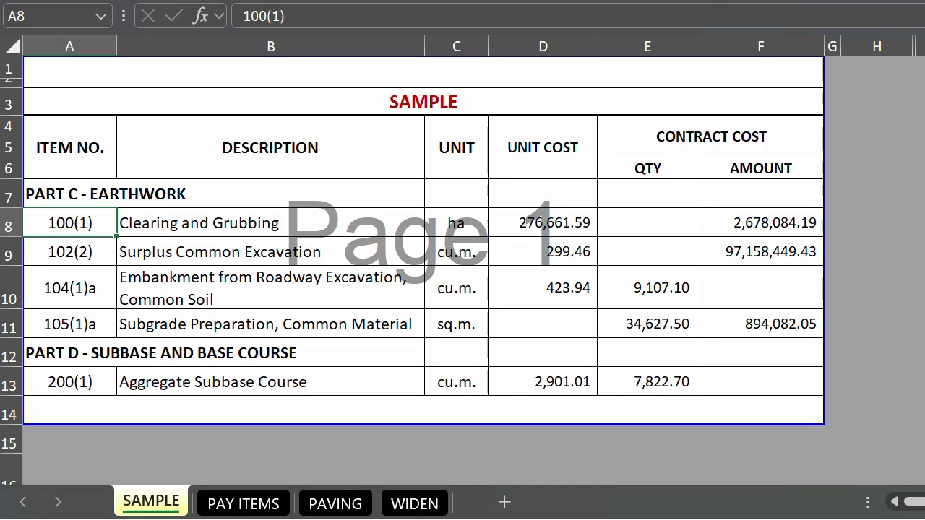
Look through the item numbers and descriptions on the PAY ITEMS sheet that serves as the lookup table
click(236, 504)
click(404, 217)
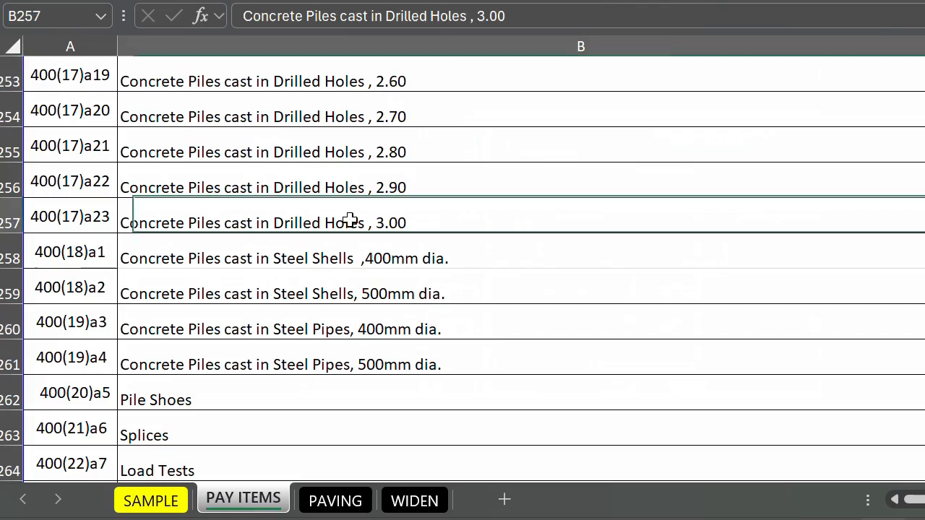
scroll(534, 229, up, 20)
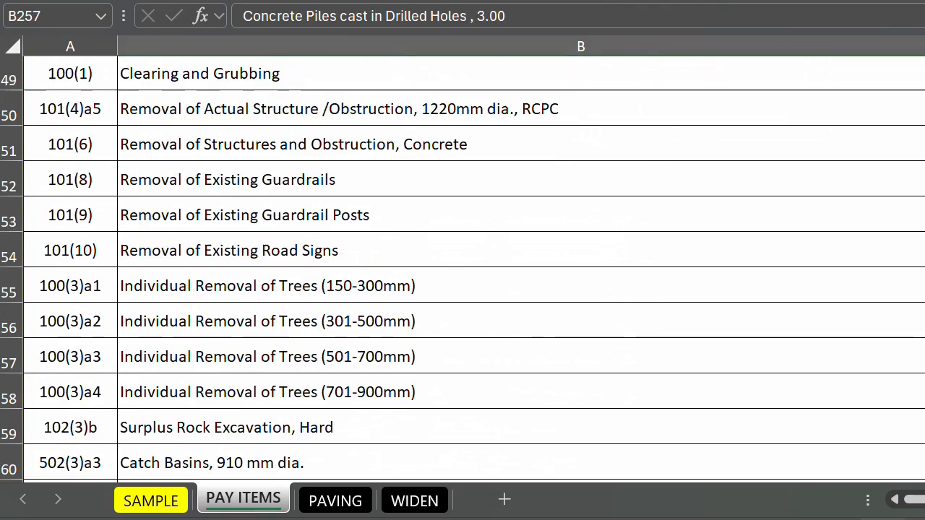
scroll(432, 271, down, 3)
scroll(432, 274, down, 18)
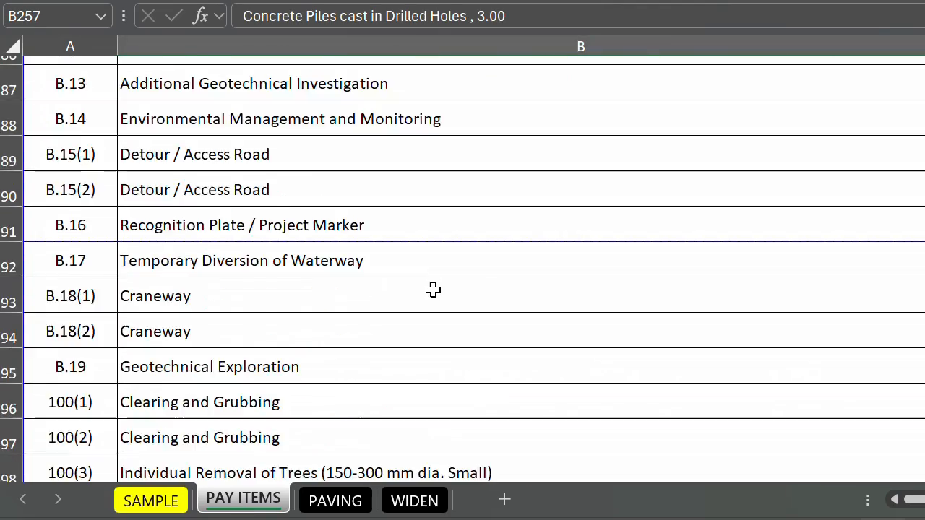
scroll(432, 302, down, 16)
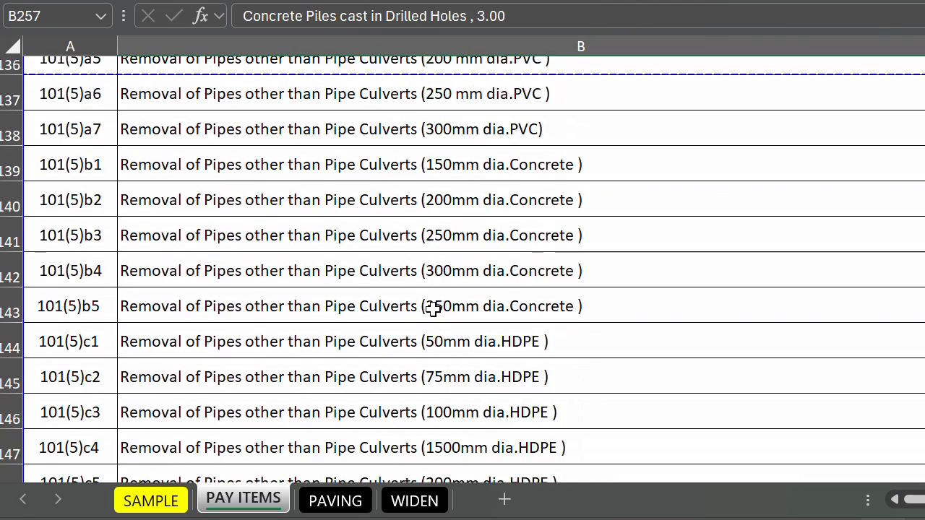
scroll(432, 312, down, 9)
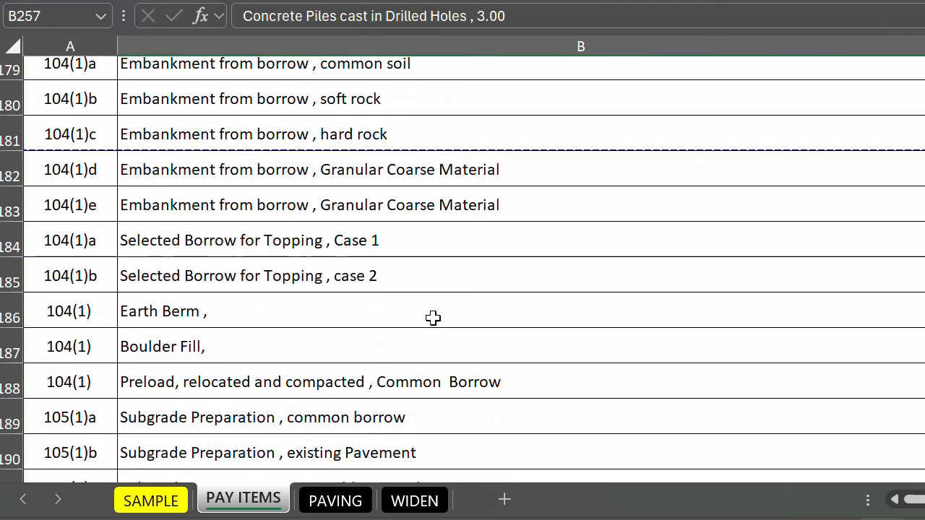
Compare item number cell A8 and the unit formula in C8 on the SAMPLE sheet with the PAY ITEMS lookup list
click(160, 506)
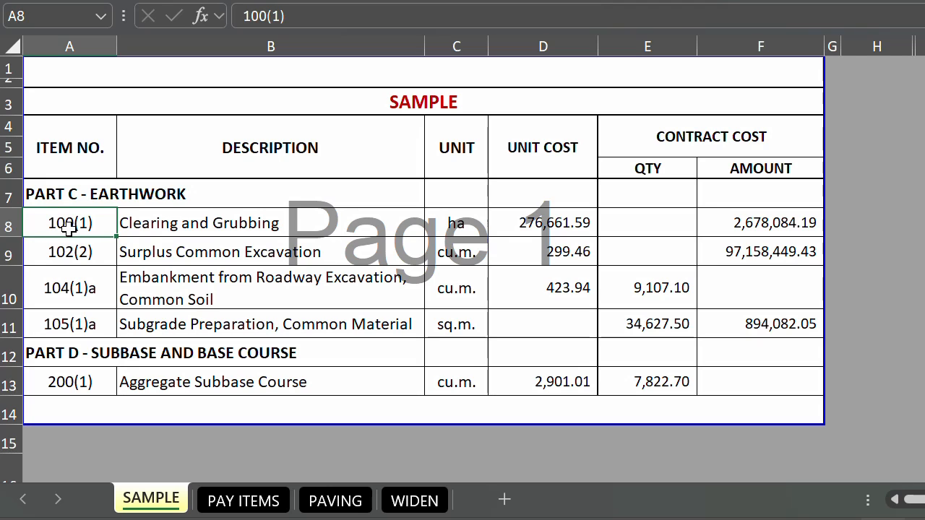
click(176, 220)
click(466, 223)
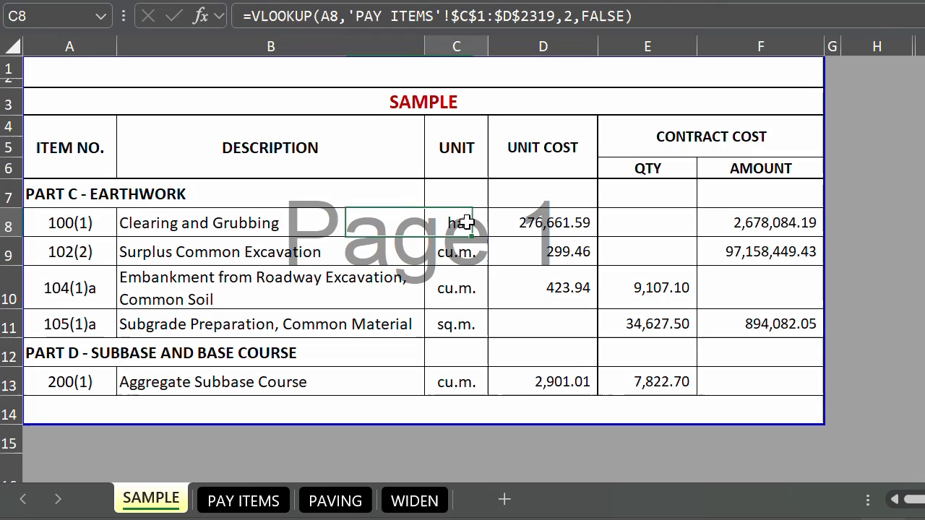
click(85, 224)
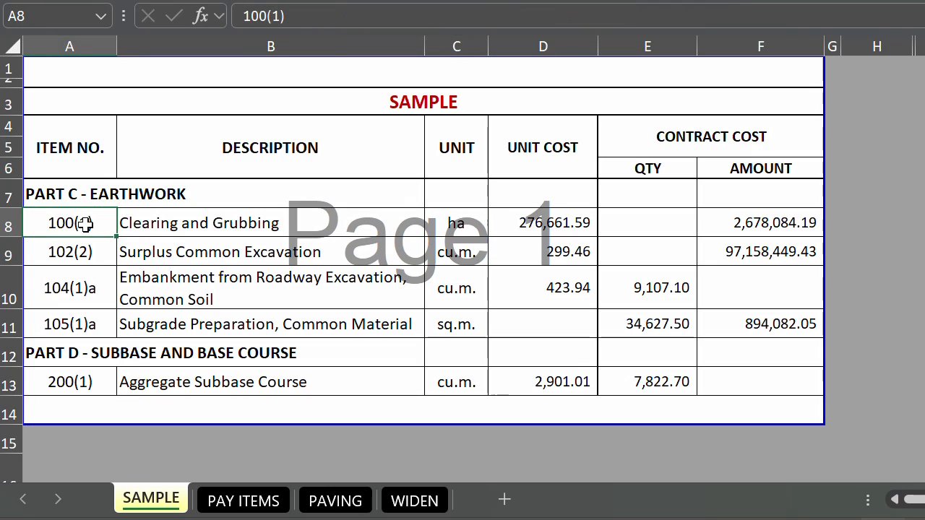
click(257, 505)
click(181, 498)
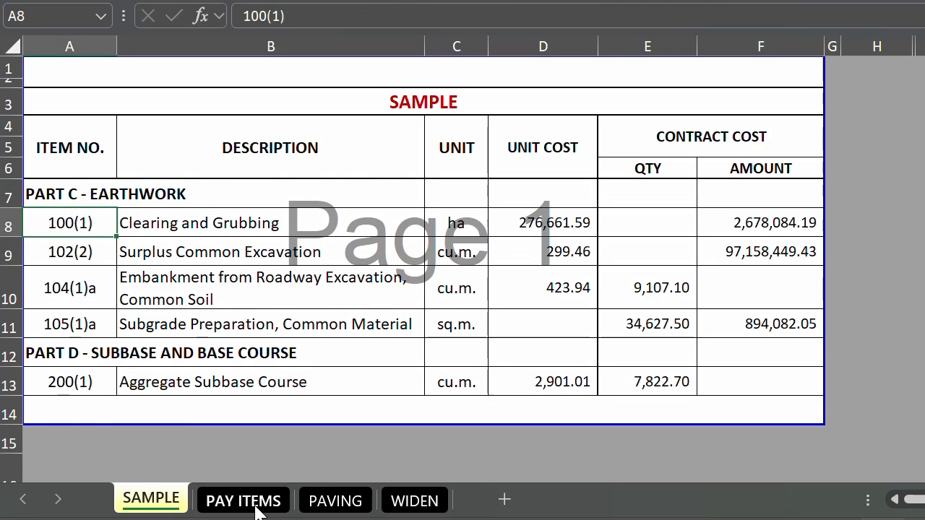
click(257, 506)
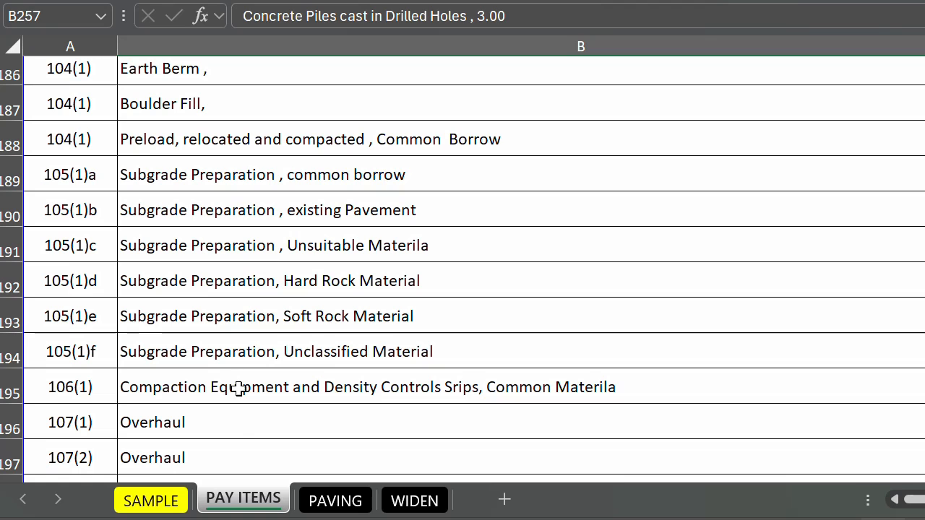
click(170, 504)
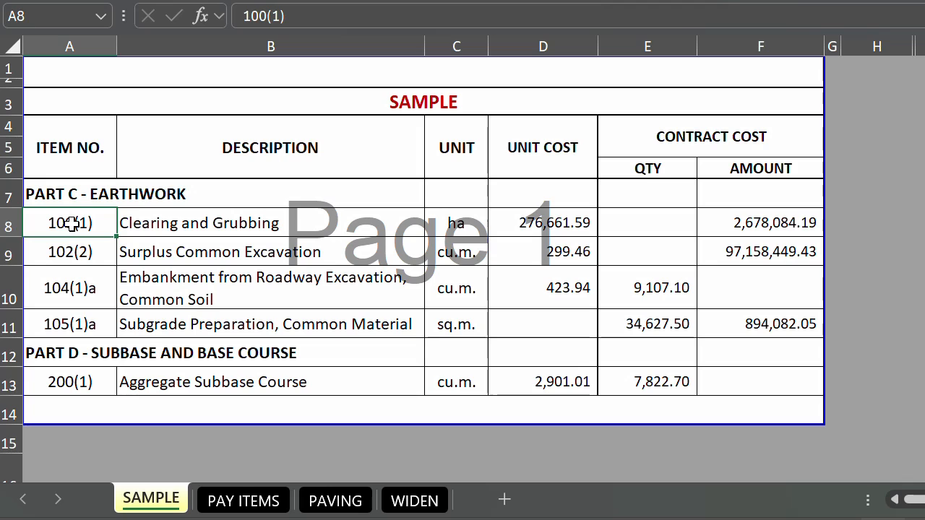
Review the Earthwork item numbers in A8:A11 and the description and unit columns B and C that depend on them
drag(70, 224, 72, 320)
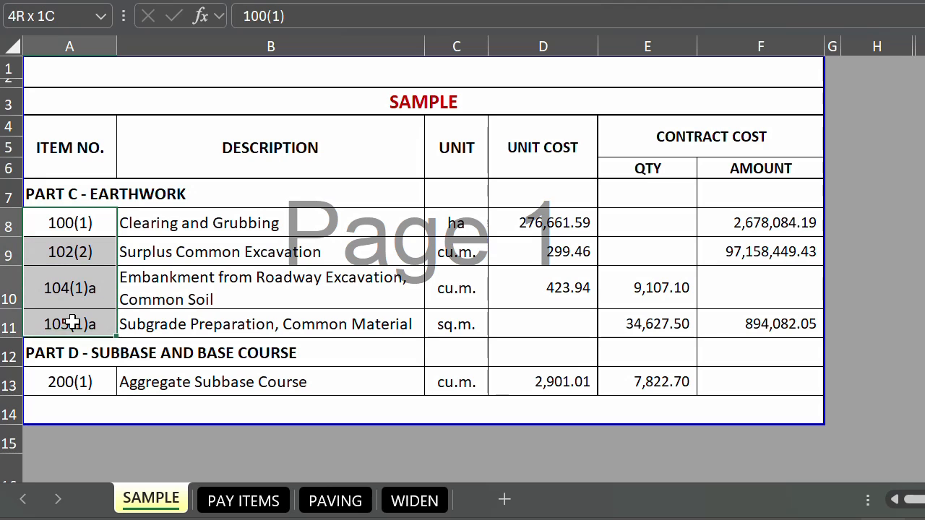
drag(71, 222, 73, 293)
click(64, 225)
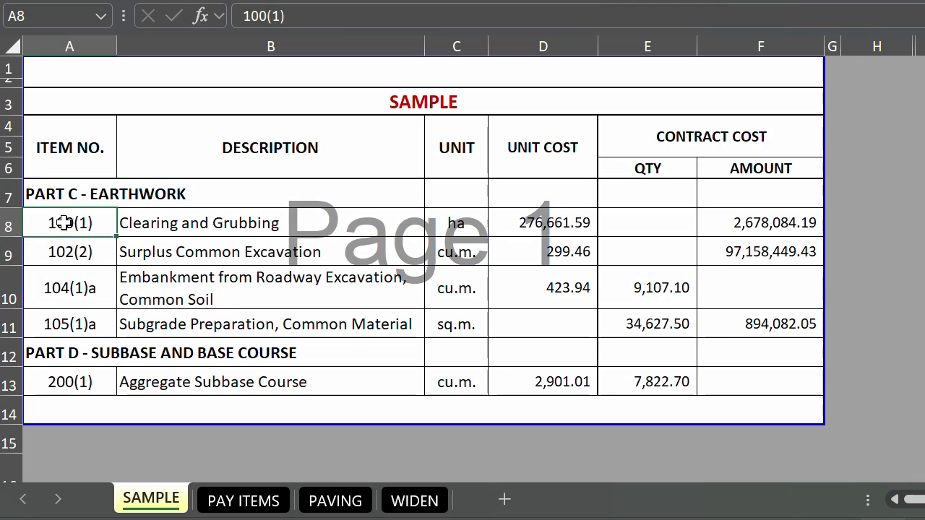
drag(68, 223, 71, 316)
click(177, 225)
click(454, 221)
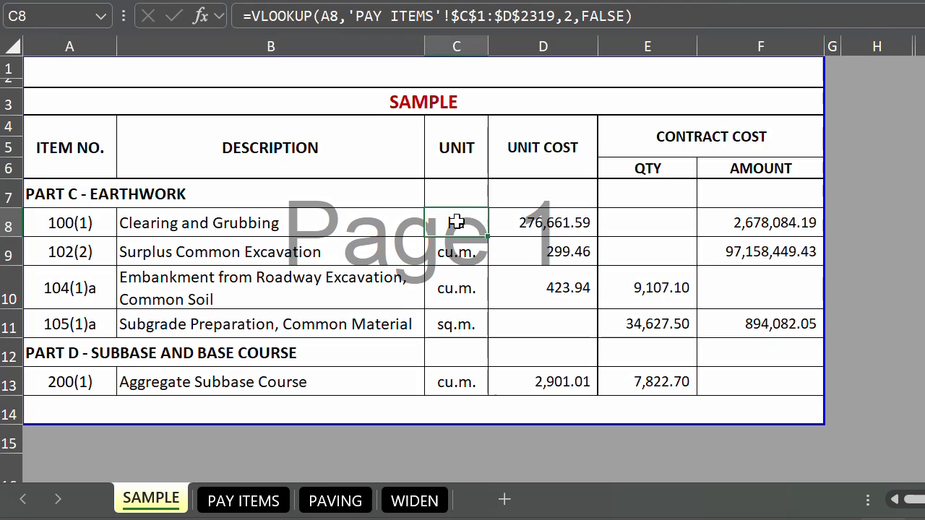
click(261, 226)
click(444, 225)
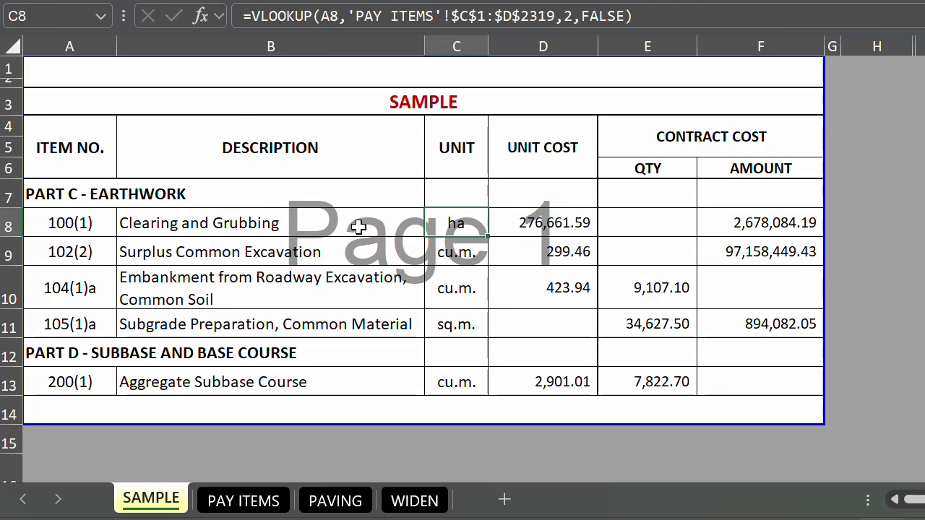
drag(271, 46, 451, 42)
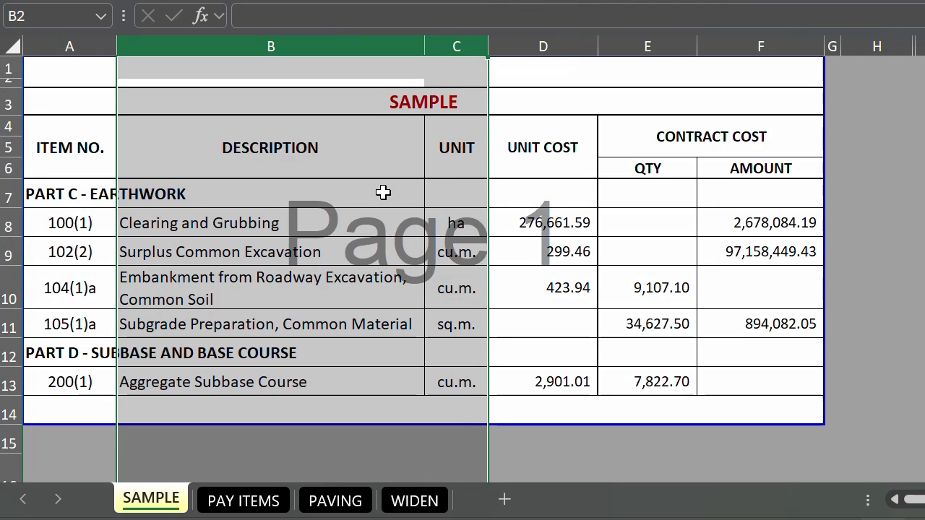
click(452, 225)
drag(70, 224, 72, 253)
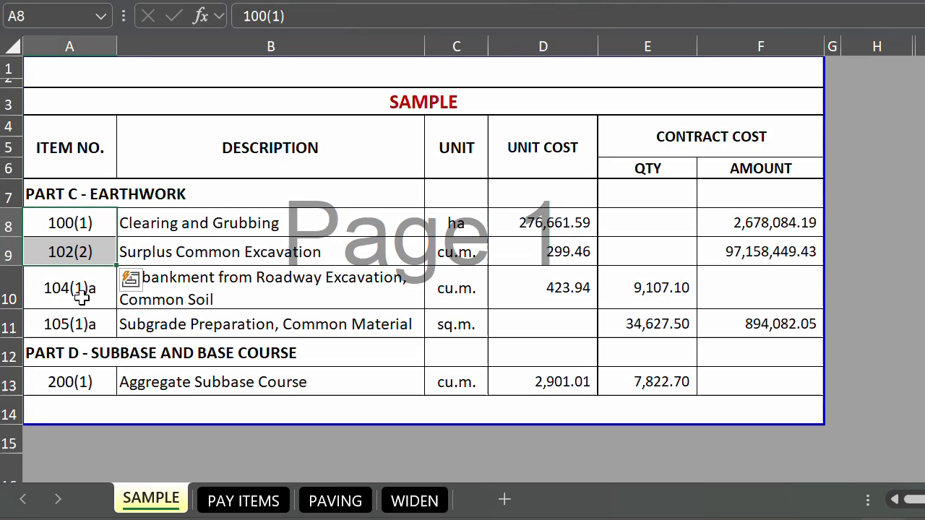
click(84, 249)
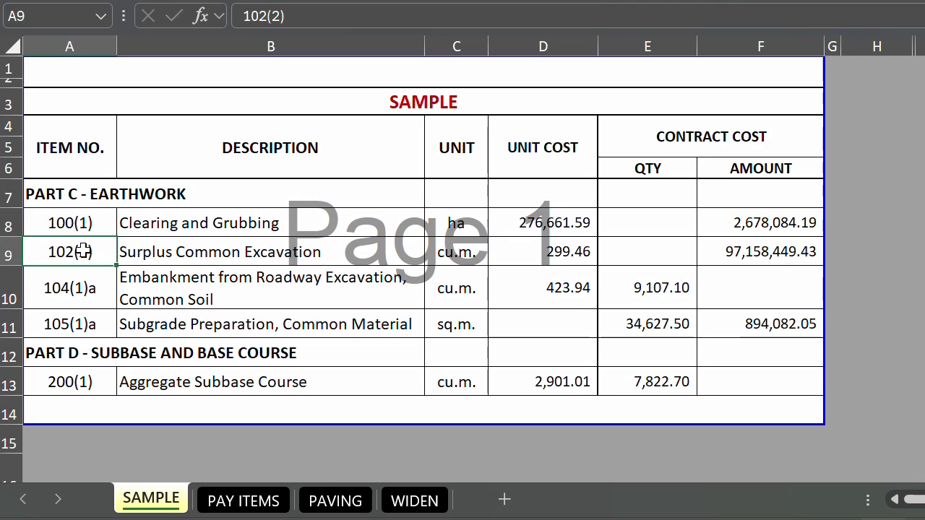
Look over the unit cost, quantity and amount columns in D4:F13, focusing on row 8
click(533, 137)
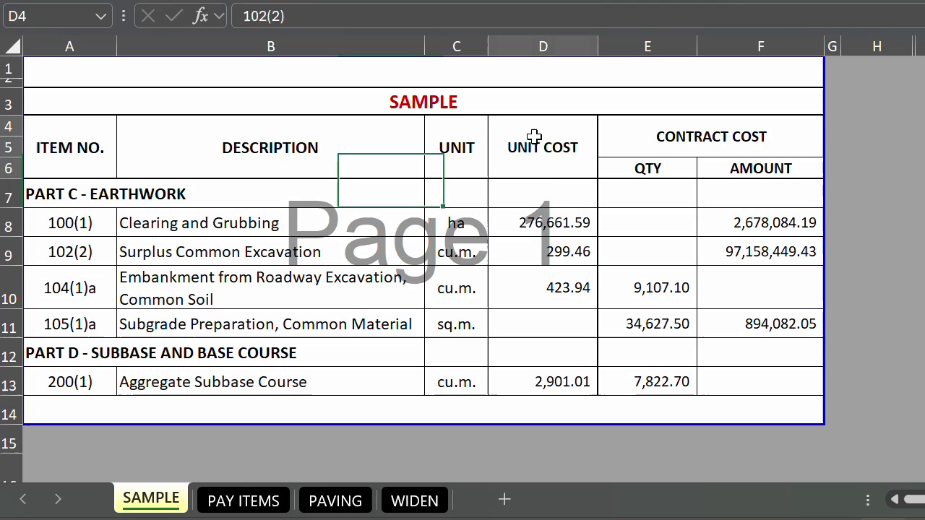
click(539, 221)
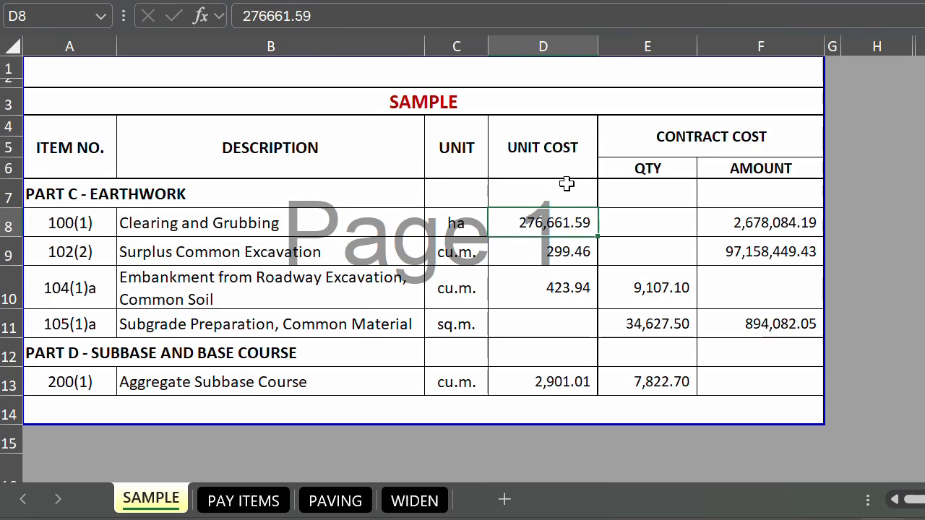
drag(544, 148, 708, 374)
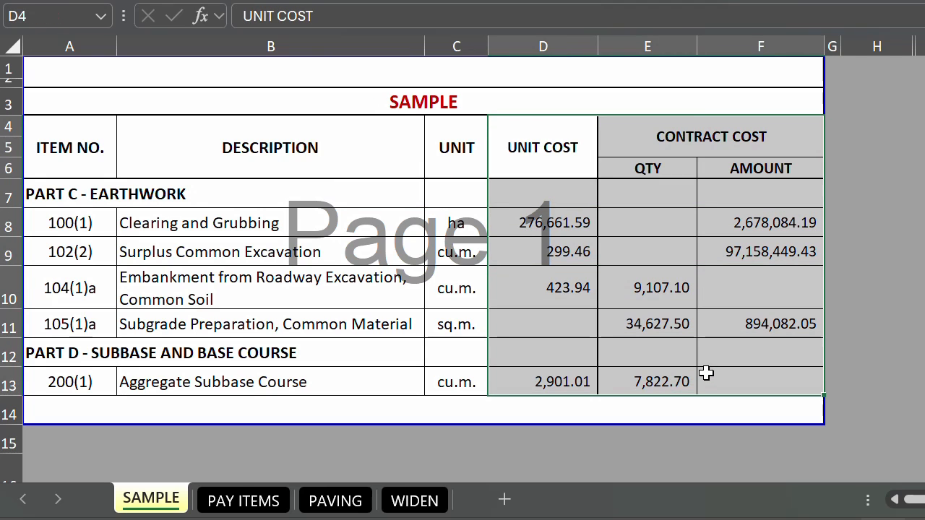
click(648, 230)
key(Left)
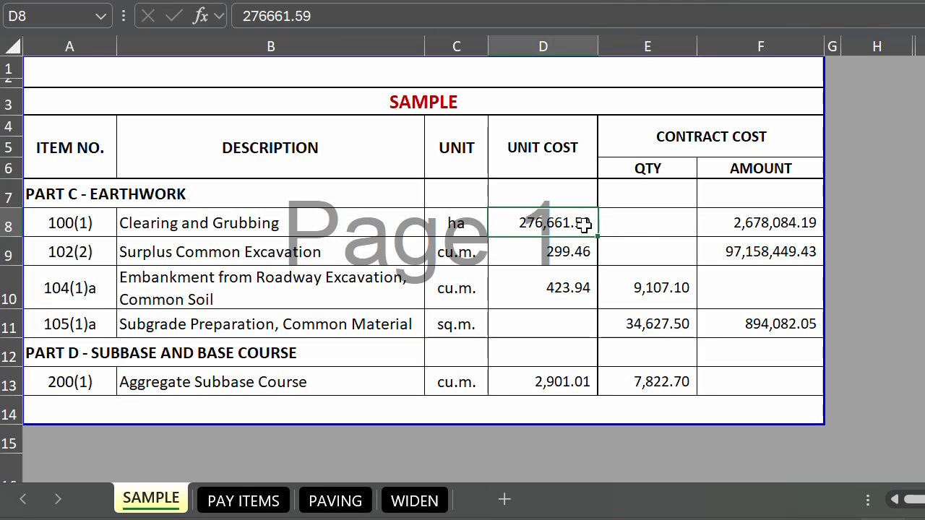
key(Right)
key(Left)
click(641, 223)
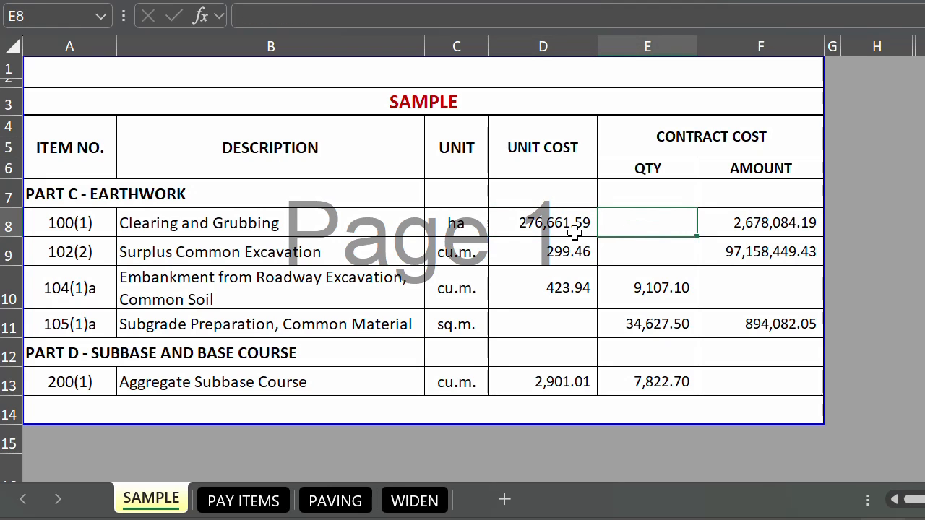
Compare the unit cost, quantity and amount cells across rows 8 to 10 to find the missing quantities
click(557, 248)
key(Right)
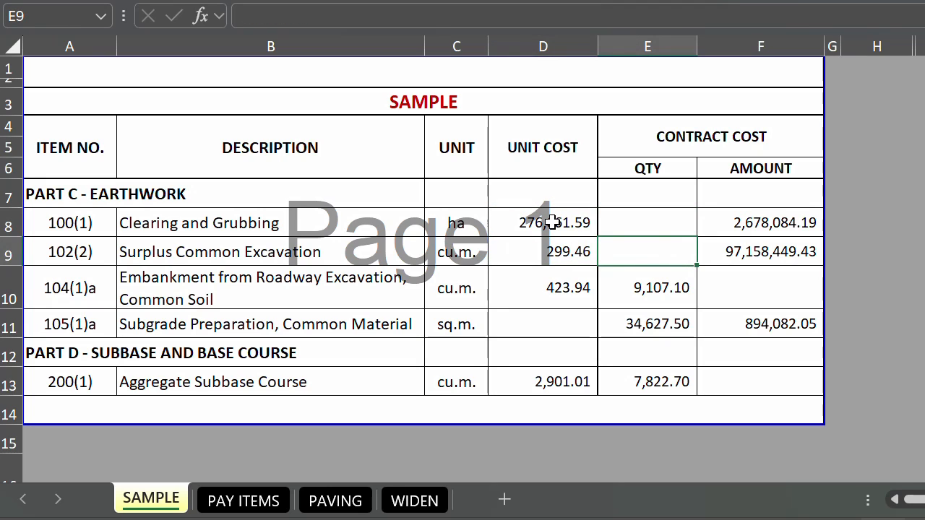
click(665, 223)
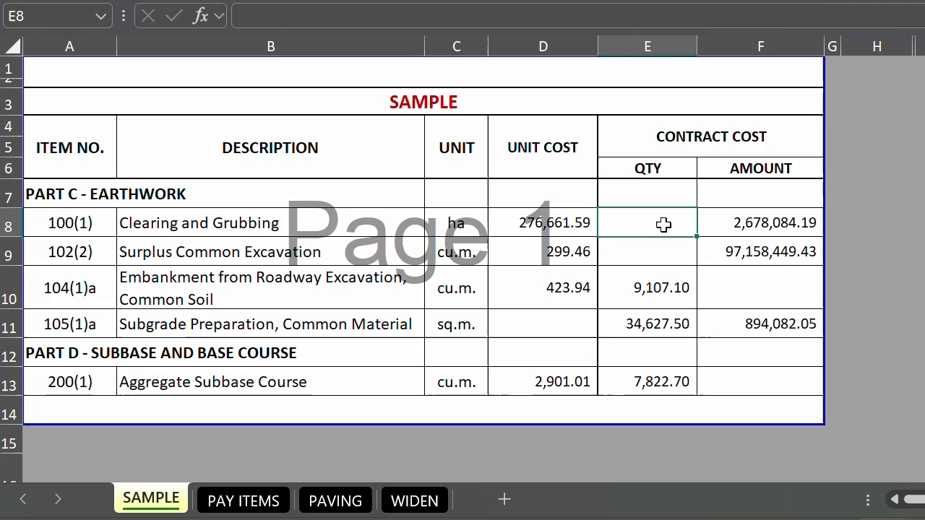
click(557, 223)
click(632, 228)
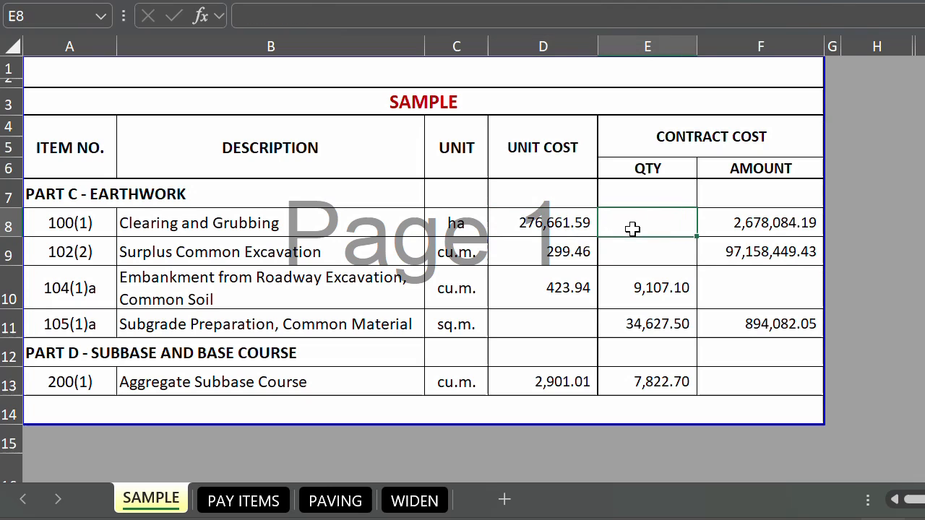
click(737, 228)
click(594, 254)
click(644, 253)
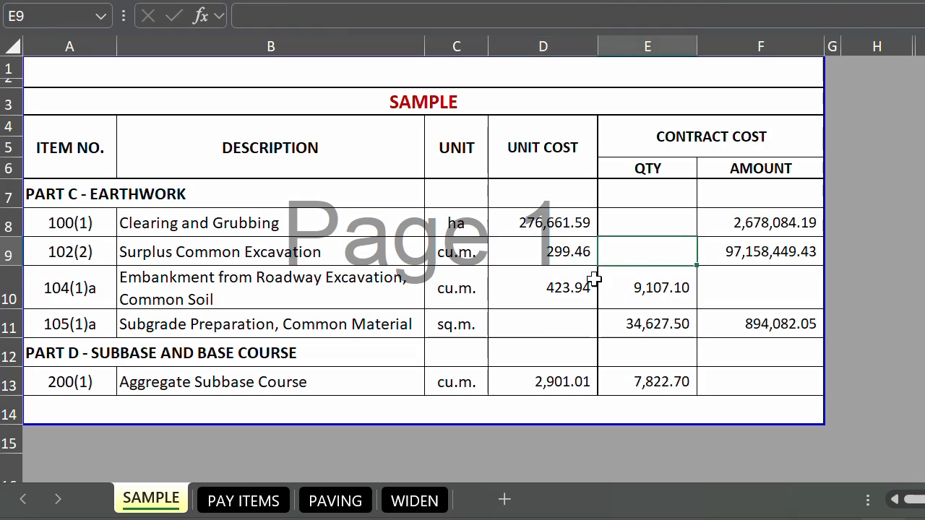
click(593, 278)
click(656, 292)
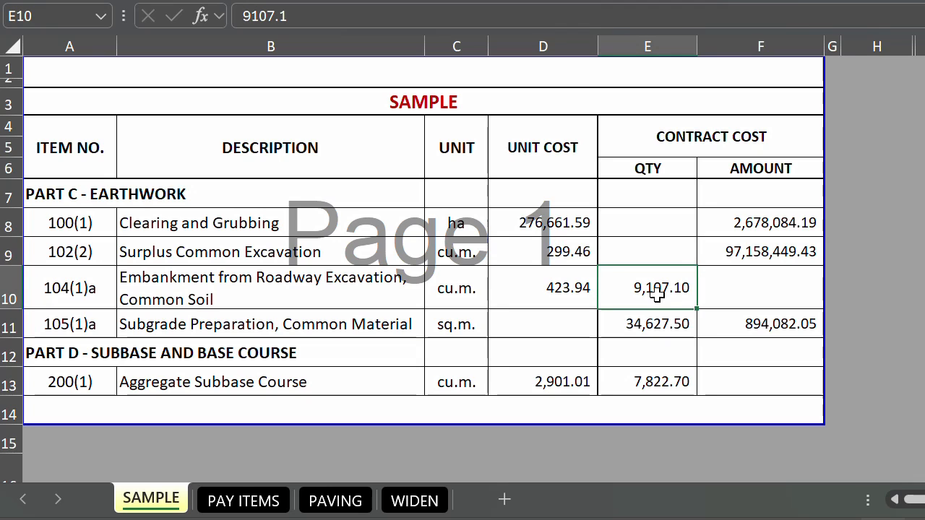
Check the filled and blank cost, quantity and amount cells in rows 8 to 13 to identify which value each item lacks
click(642, 250)
click(535, 223)
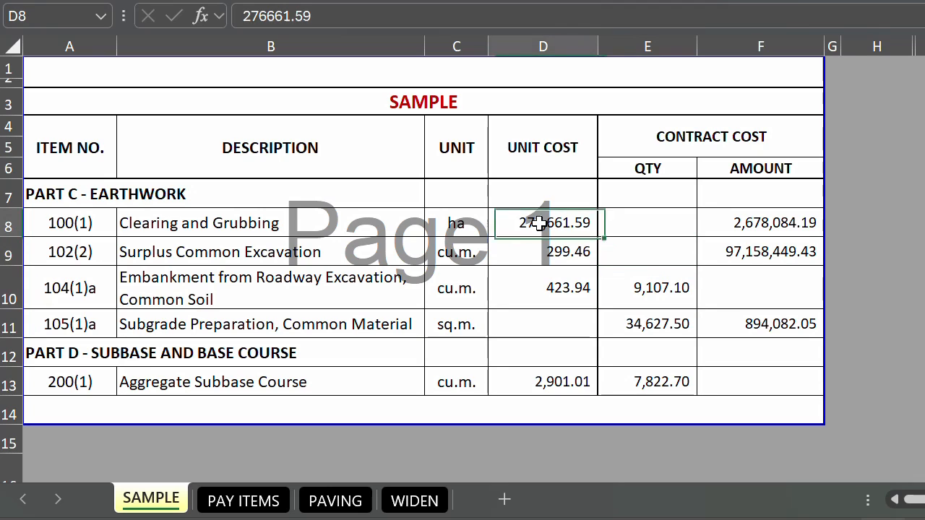
click(535, 247)
click(538, 223)
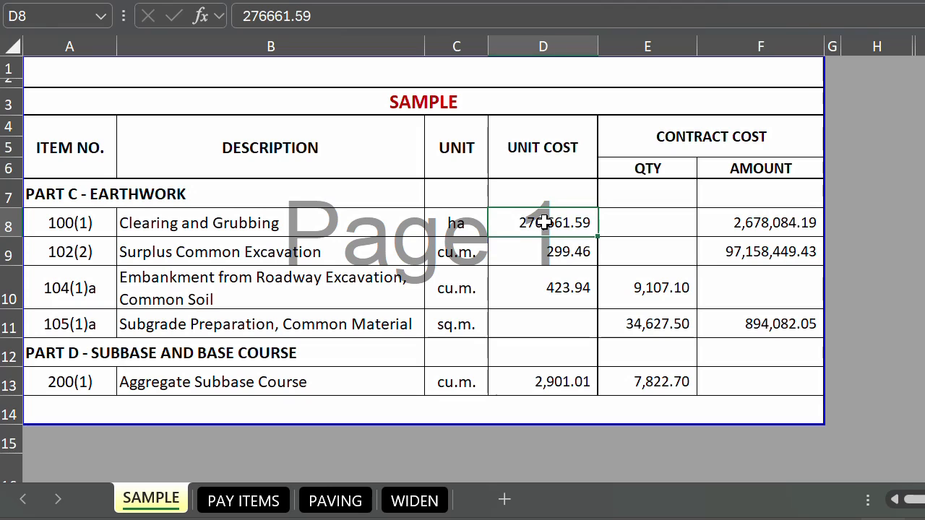
click(654, 223)
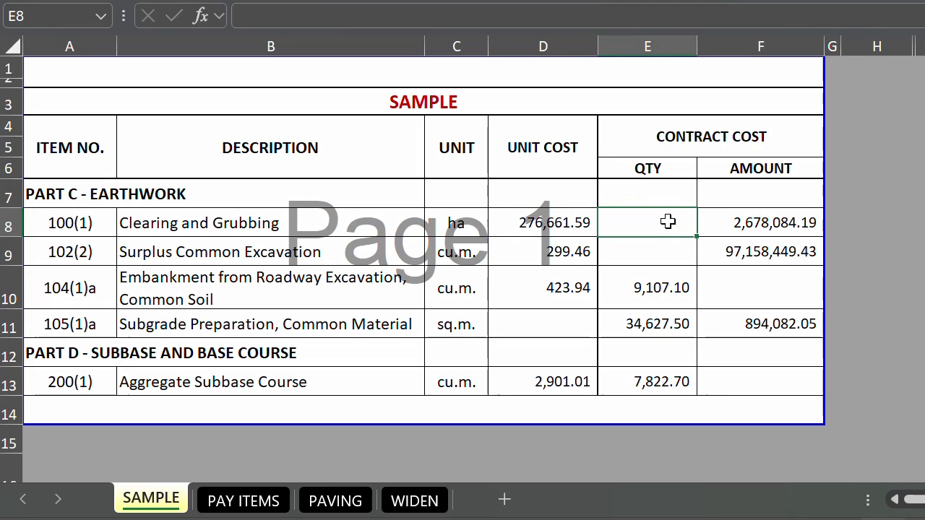
click(649, 248)
click(650, 222)
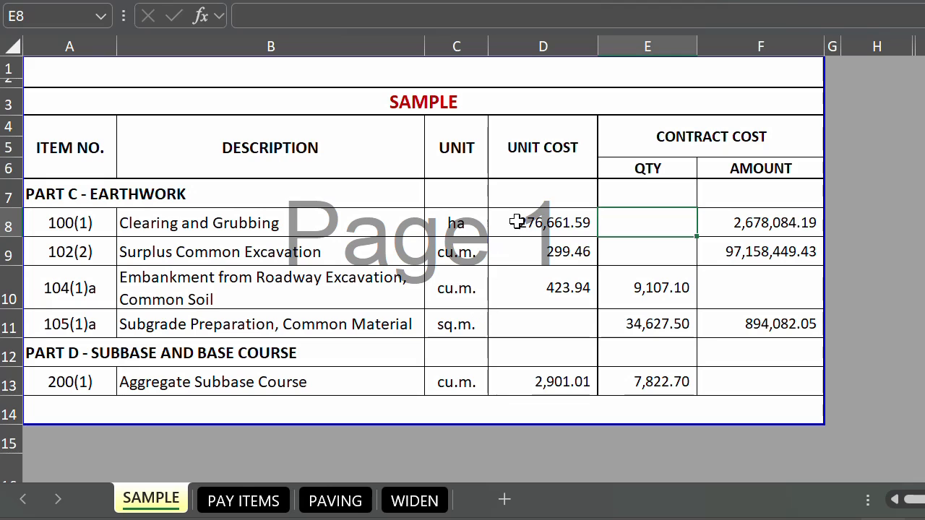
click(617, 257)
click(735, 289)
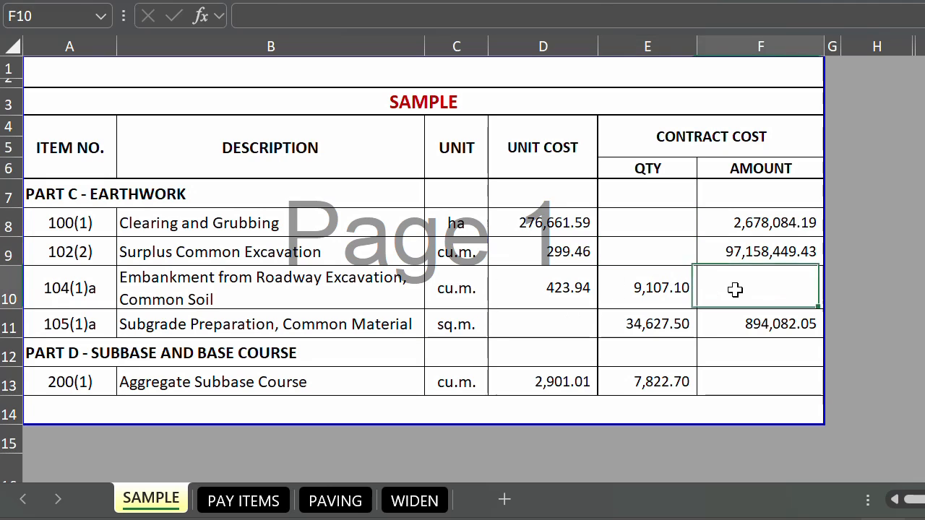
click(650, 327)
click(572, 375)
click(653, 285)
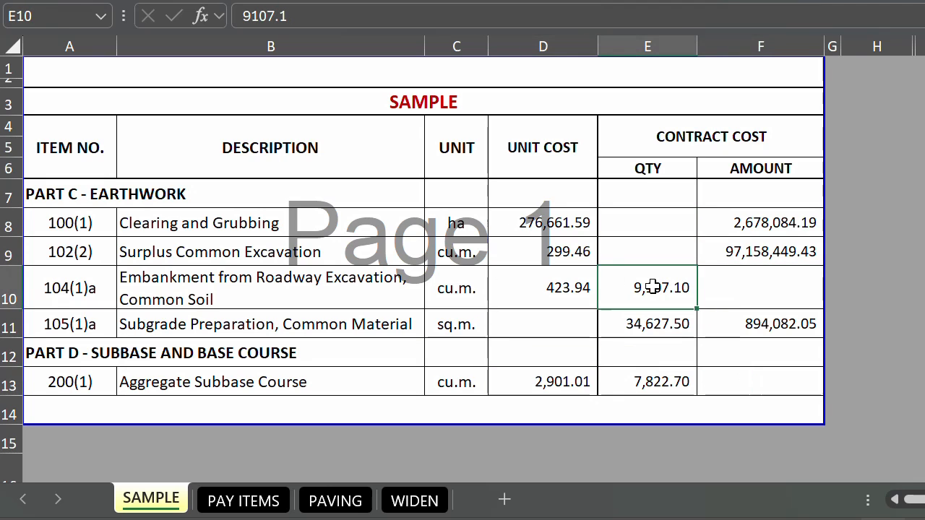
click(547, 230)
click(538, 256)
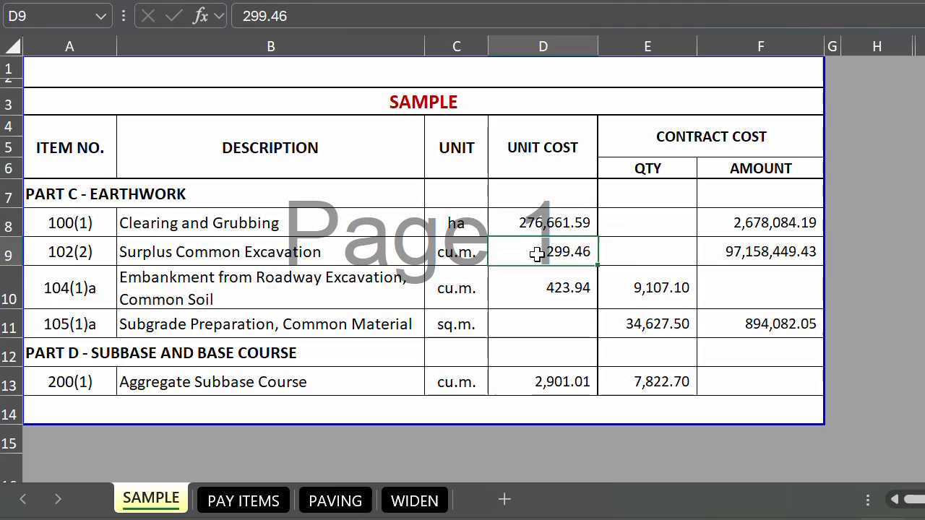
key(Up)
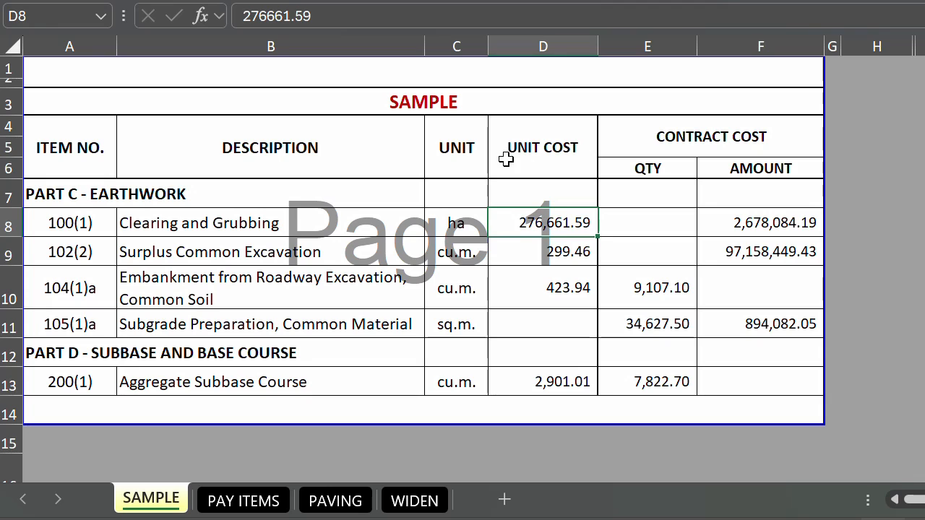
Calculate the Clearing and Grubbing quantity in E8 by dividing amount by unit cost with =F8/D8
click(411, 226)
click(533, 222)
click(655, 224)
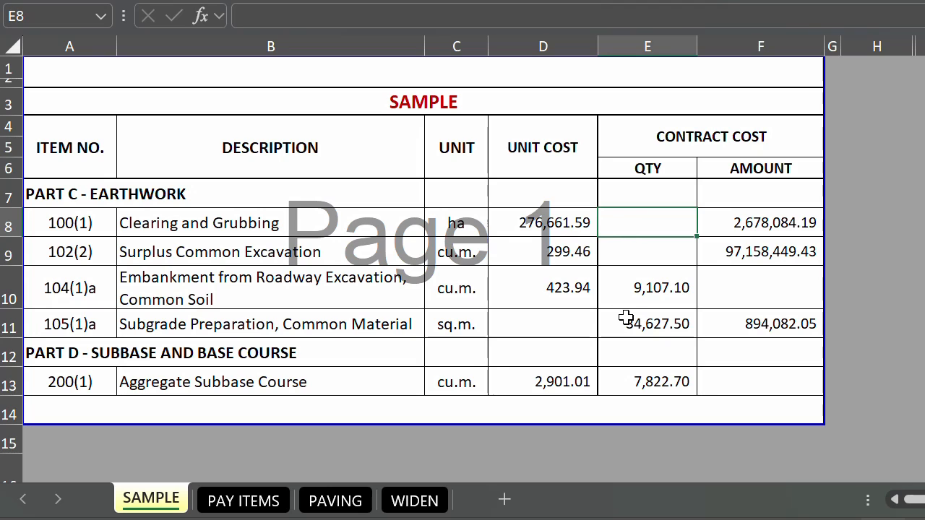
text(=)
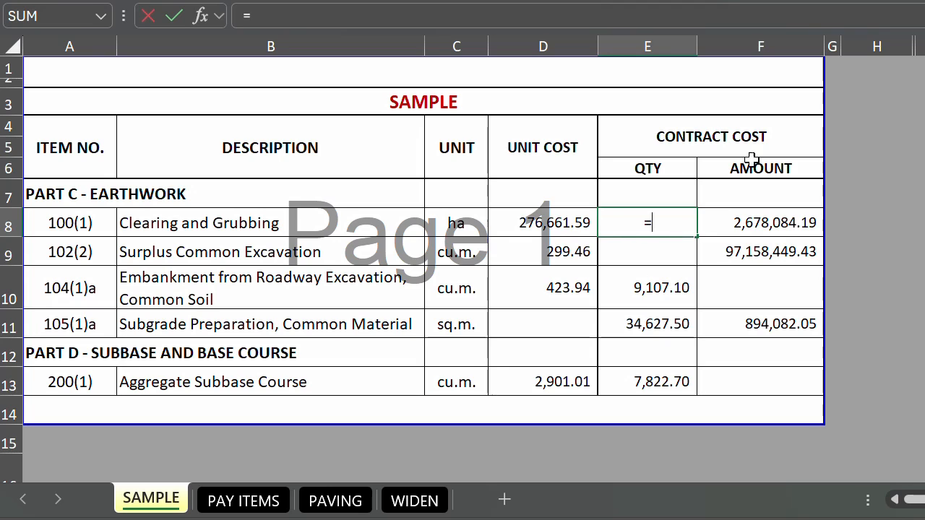
click(771, 223)
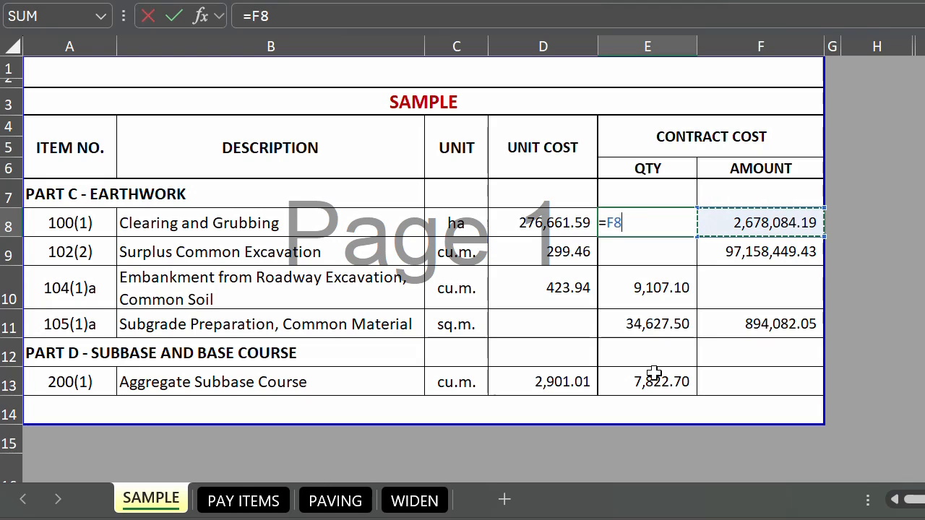
text(/)
click(533, 225)
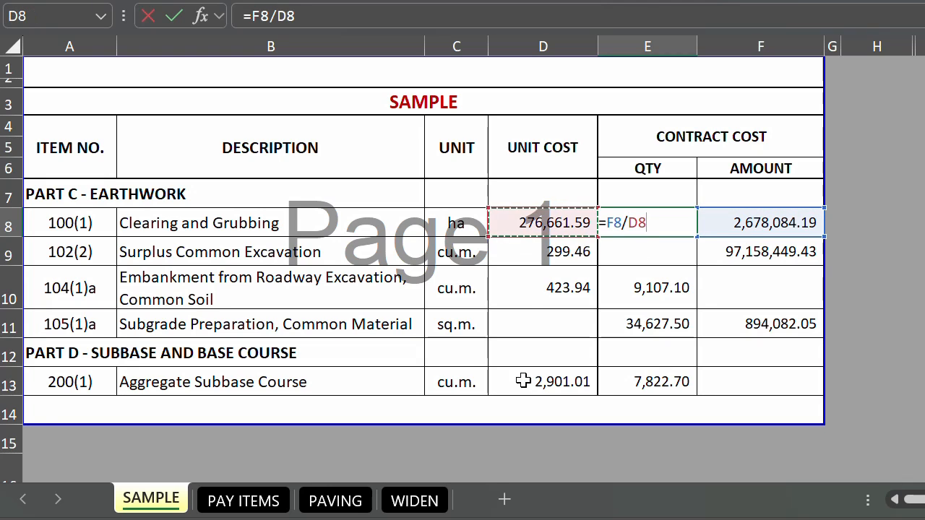
key(Return)
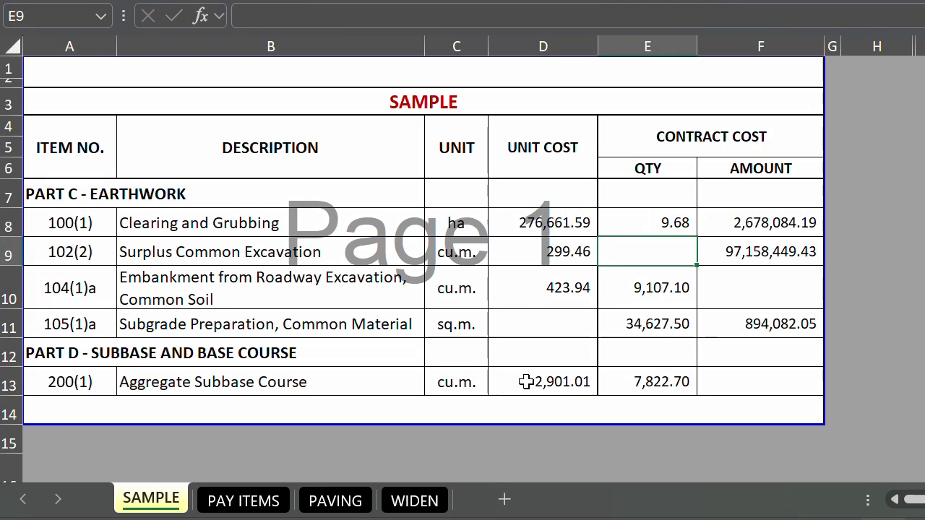
Calculate the Surplus Common Excavation quantity in E9 with the formula =F9/D9
text(=)
key(Right)
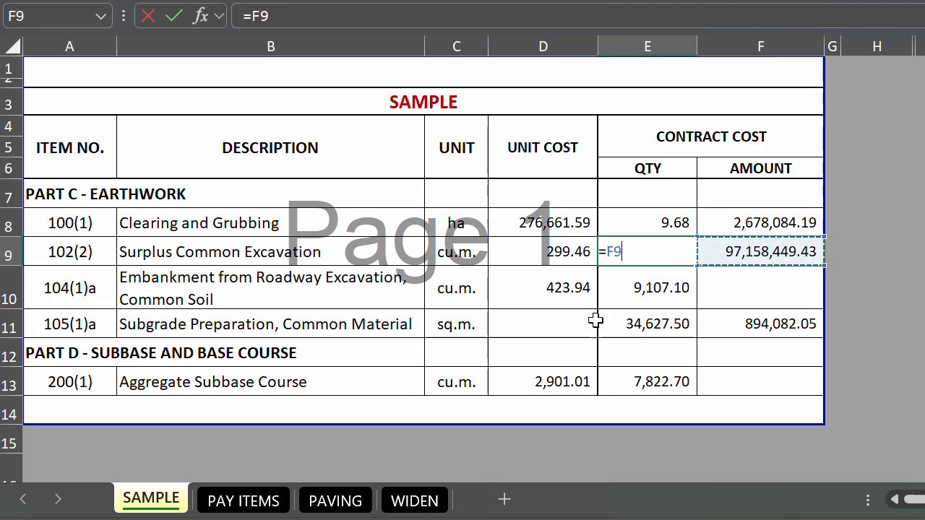
text(/)
click(533, 254)
key(Return)
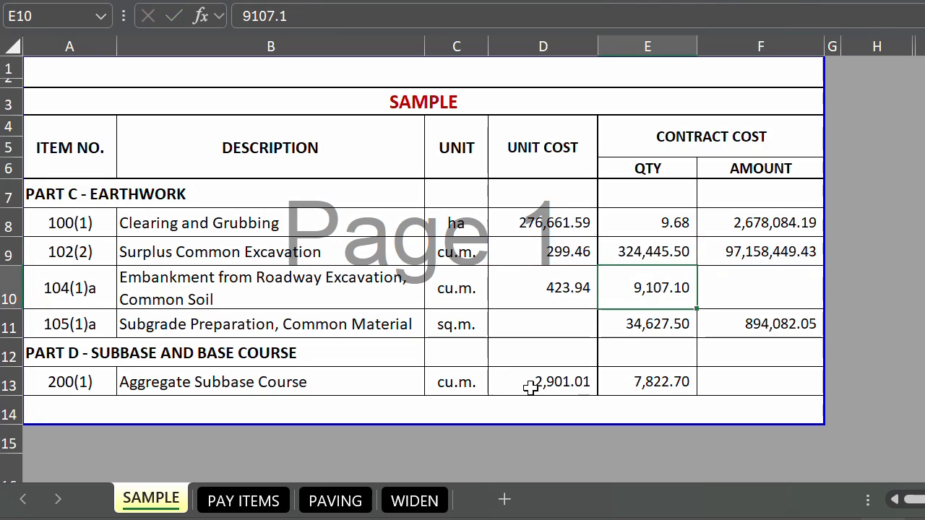
Calculate the embankment item's amount in F10 by multiplying unit cost by quantity with =D10*E10
click(740, 287)
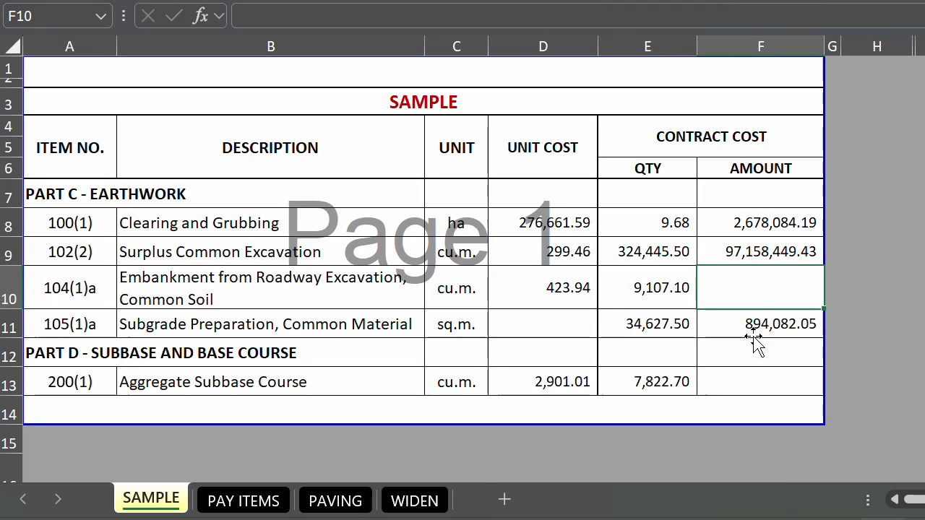
text(=)
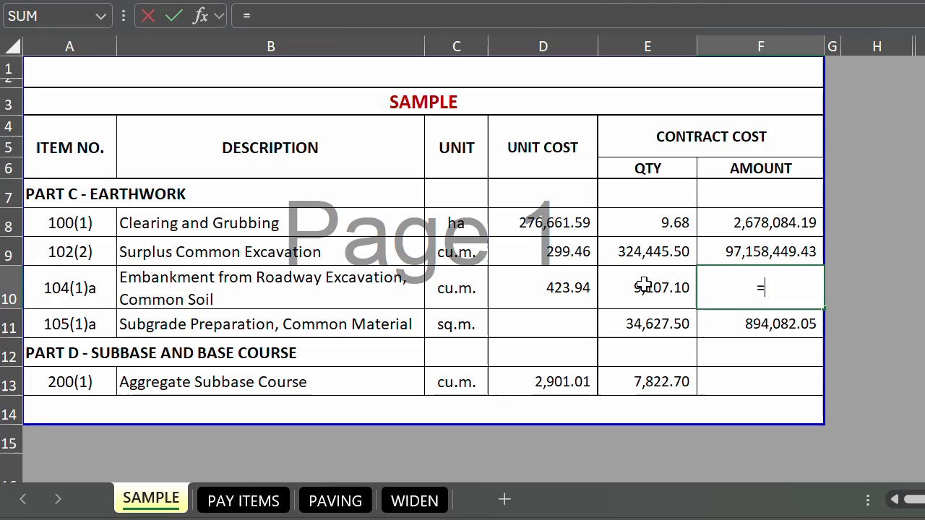
click(552, 288)
text(*)
click(640, 288)
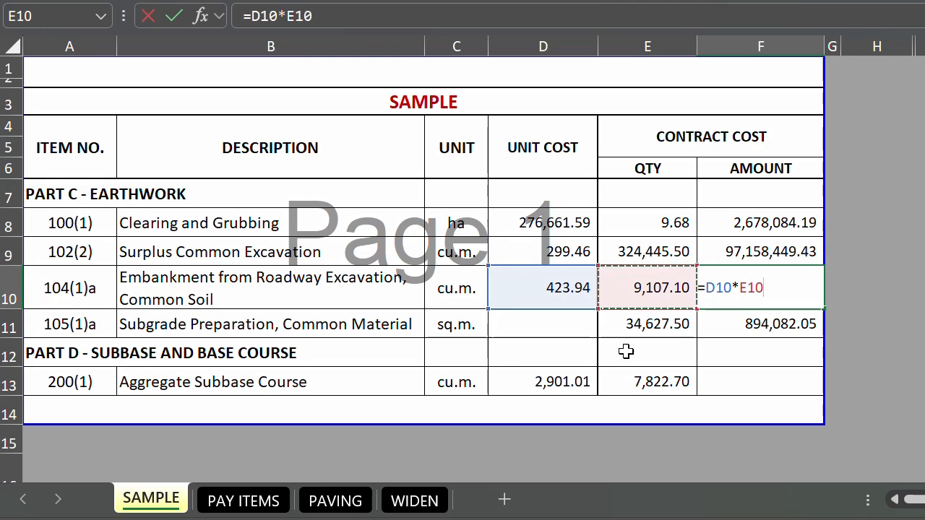
key(Return)
click(780, 287)
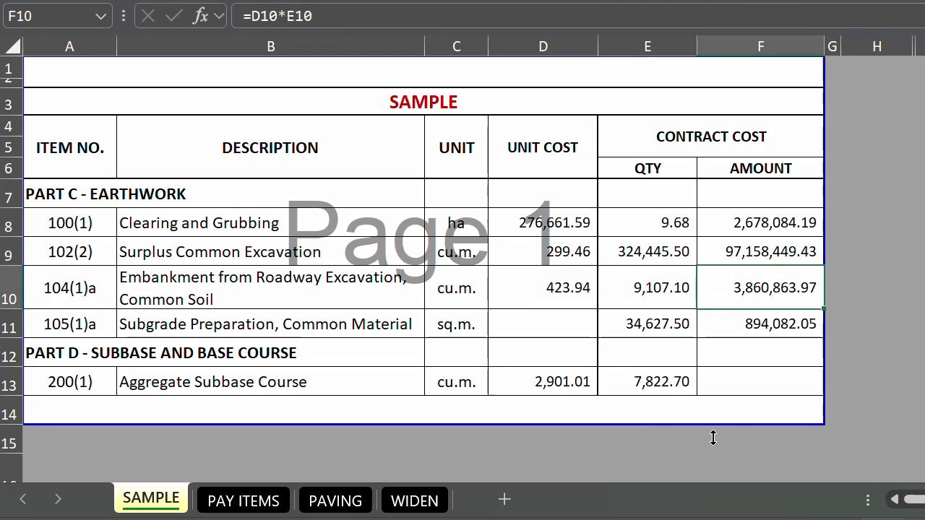
Calculate the Subgrade Preparation unit cost in D11 by dividing amount by quantity with =F11/E11
click(555, 325)
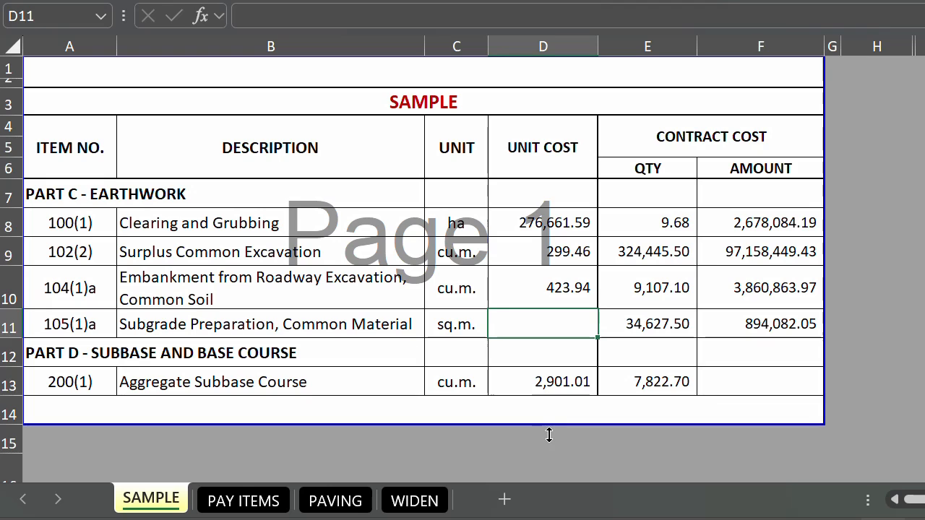
text(=)
click(758, 328)
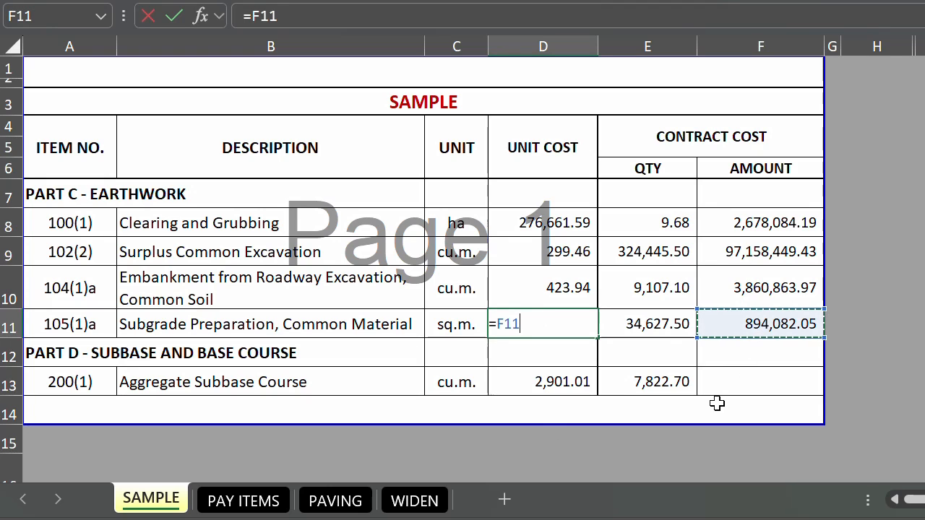
text(/)
click(646, 327)
key(Return)
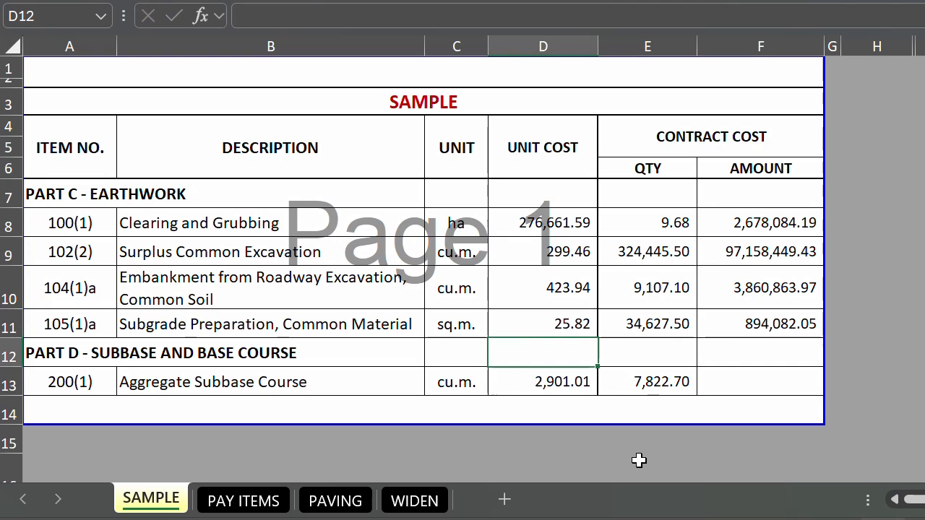
Calculate the Aggregate Subbase Course amount in F13 with the formula =E13*D13
click(730, 381)
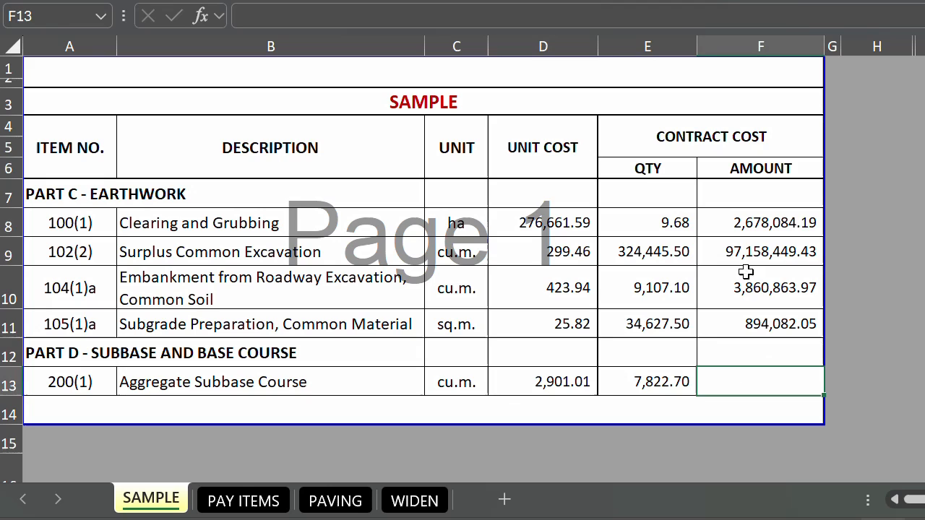
text(=)
click(638, 383)
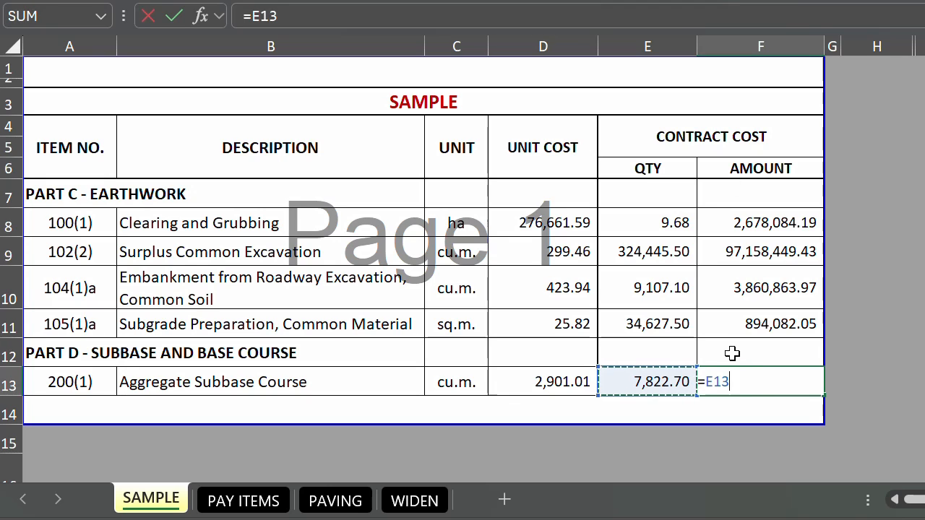
text(*)
click(532, 387)
key(Return)
Review the cost, quantity and amount cells in rows 9 to 11 and the VLOOKUP descriptions in B8:B10
click(545, 292)
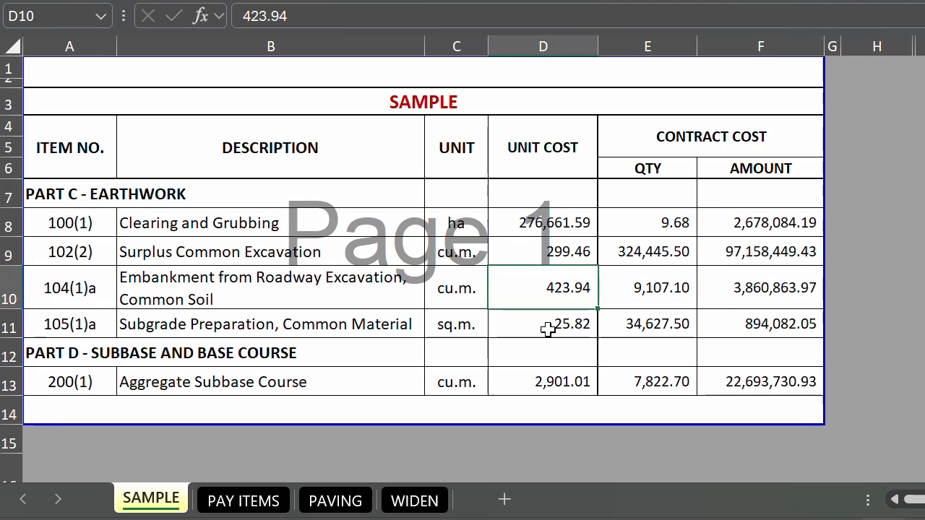
click(547, 325)
click(556, 290)
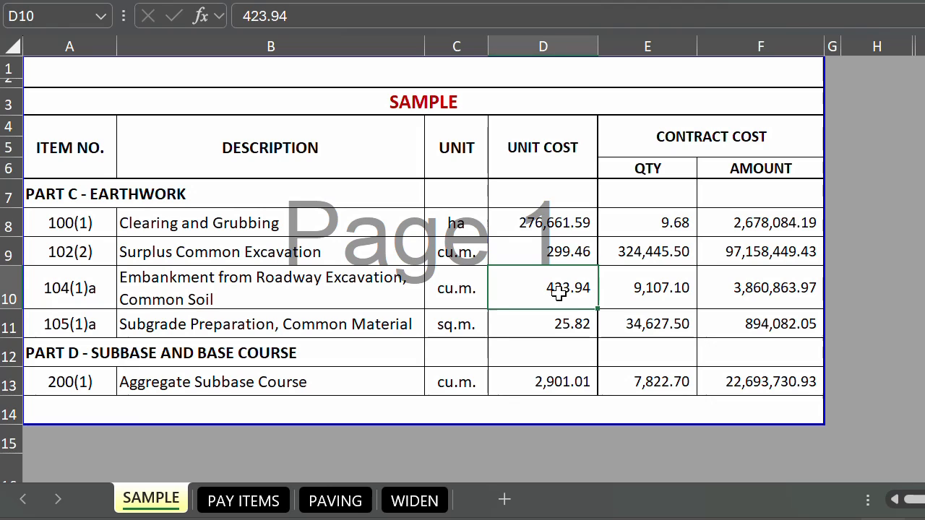
click(680, 288)
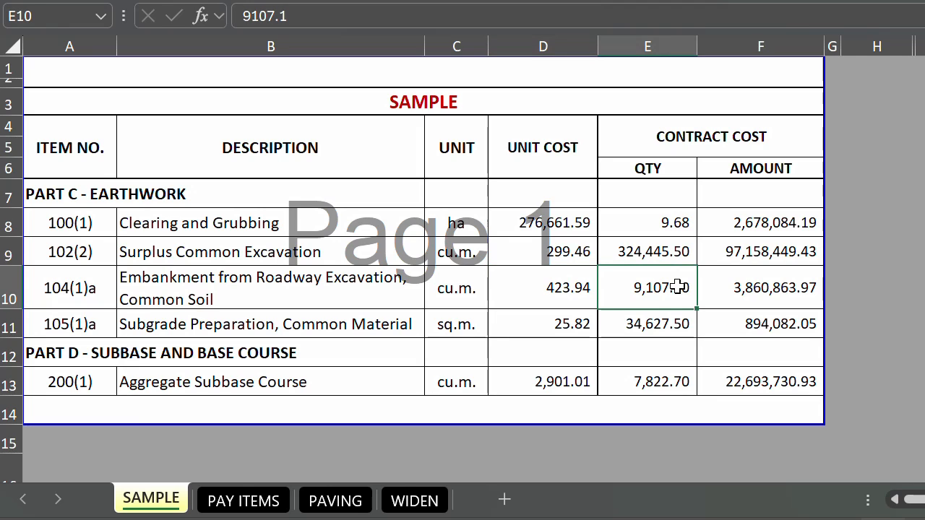
click(748, 287)
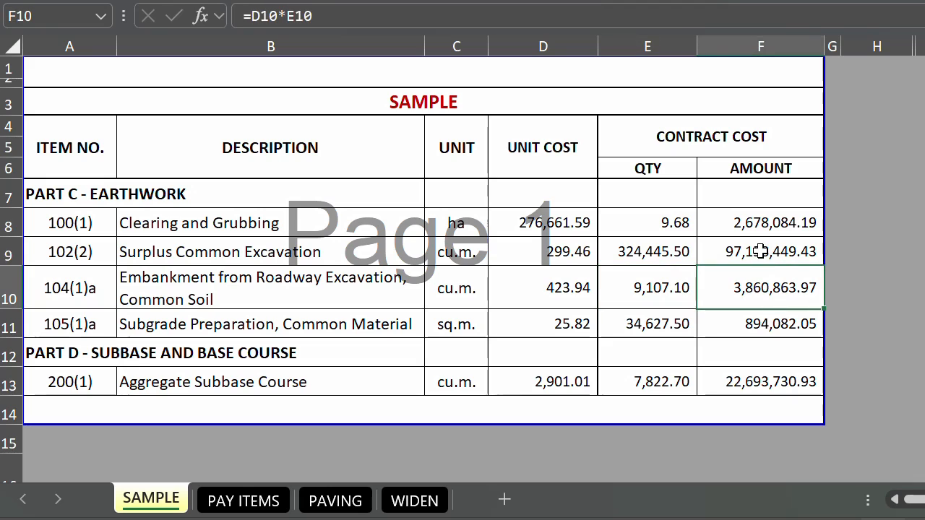
click(760, 251)
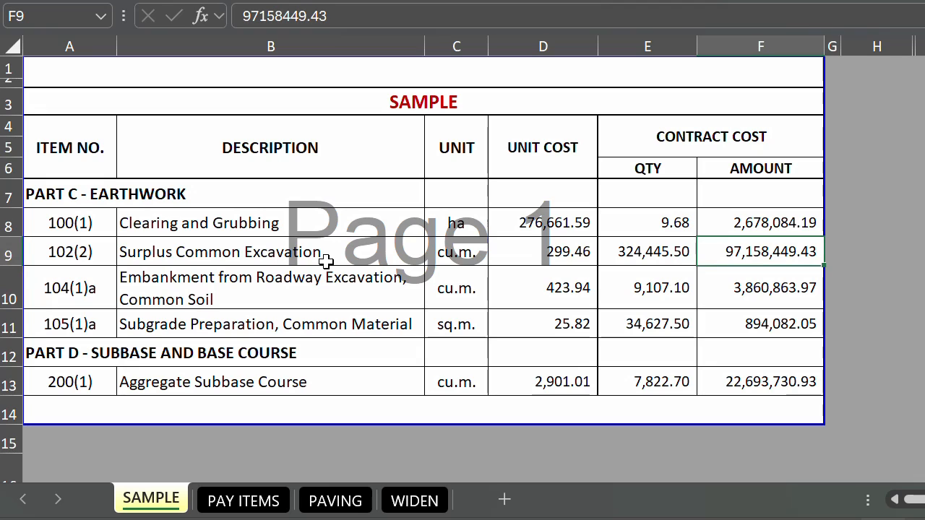
click(245, 303)
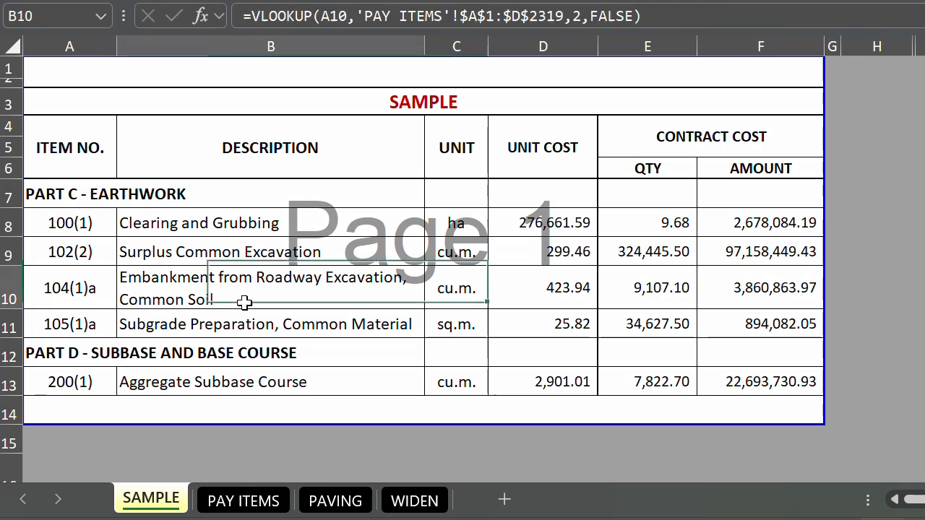
click(276, 343)
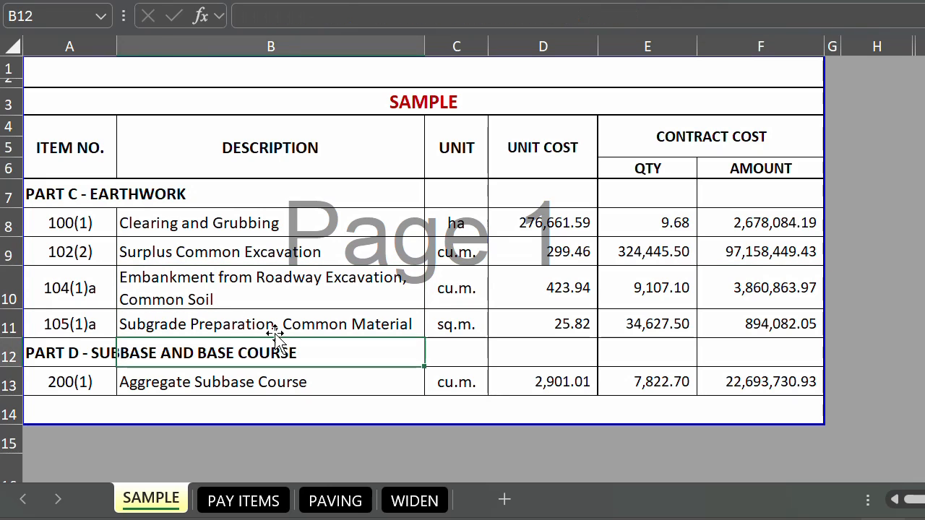
click(276, 283)
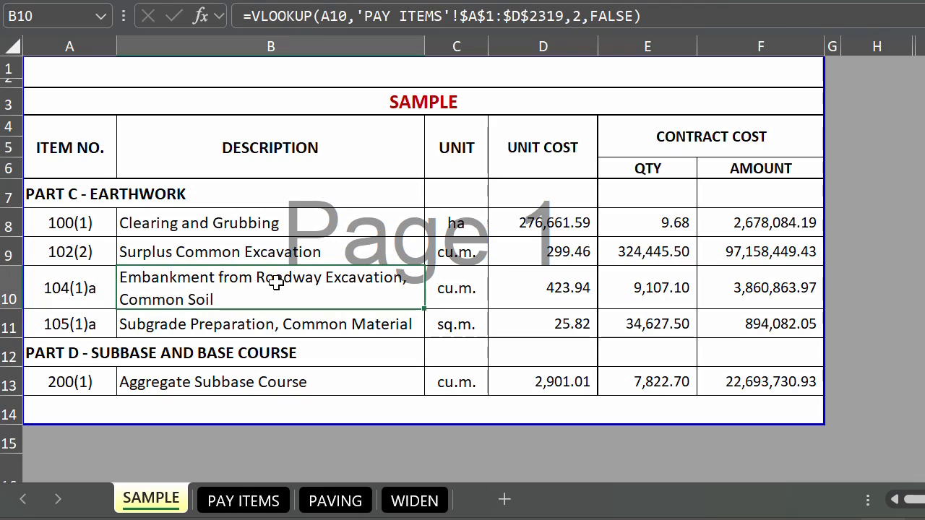
click(297, 230)
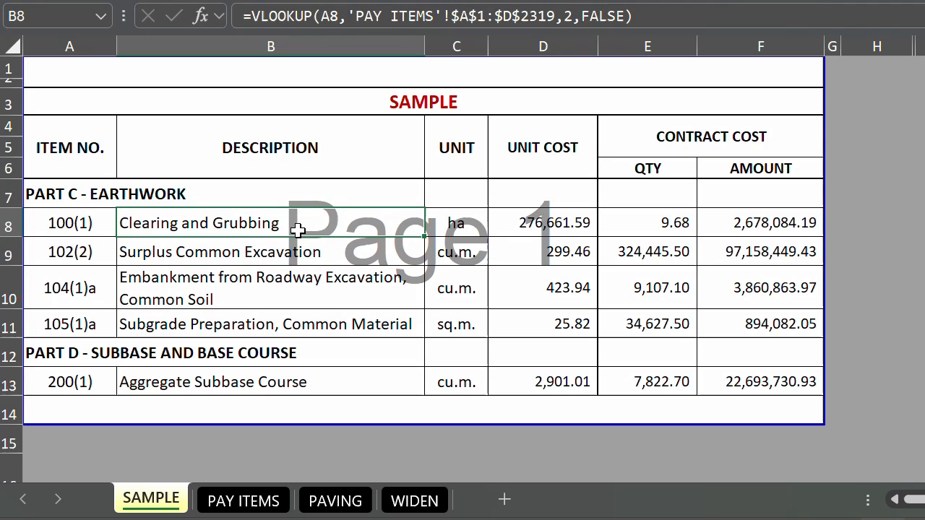
click(254, 251)
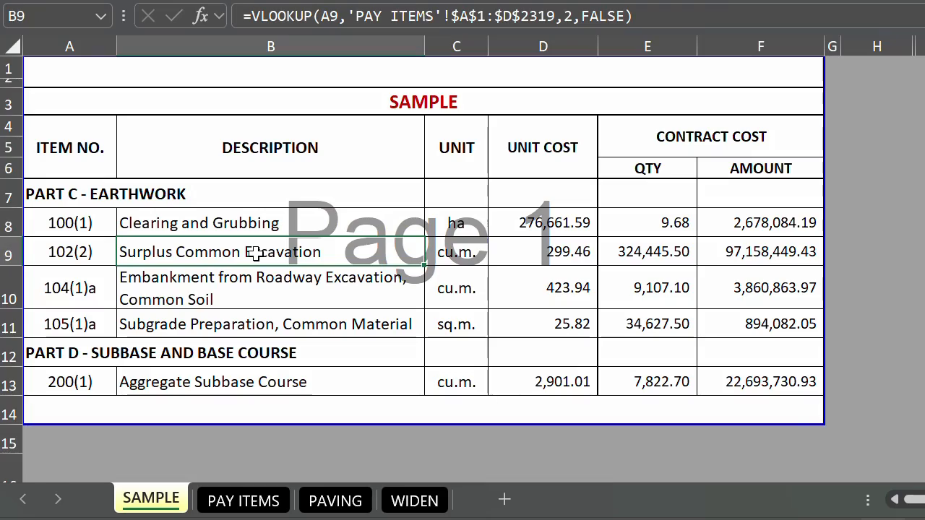